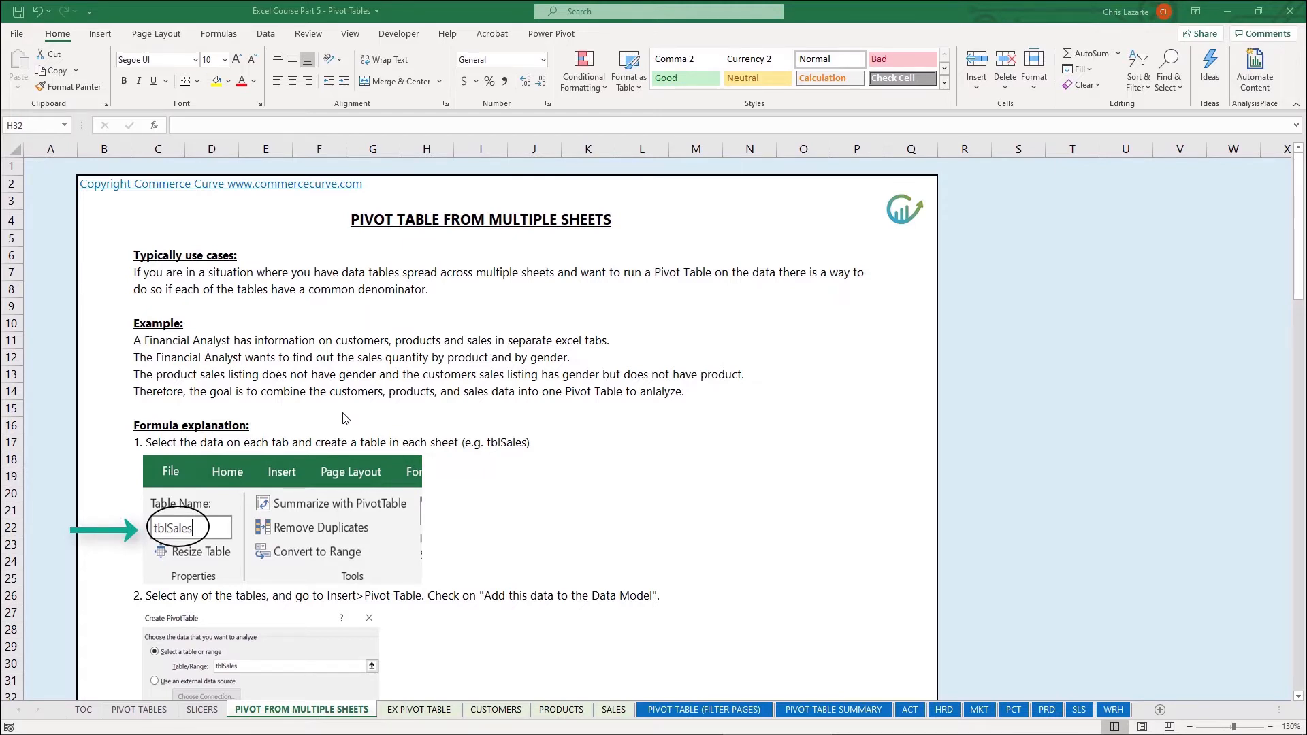
# Check the table names assigned to the data on the SALES, PRODUCTS and CUSTOMERS sheets
pyautogui.scroll(-2, 345, 419)
pyautogui.click(614, 710)
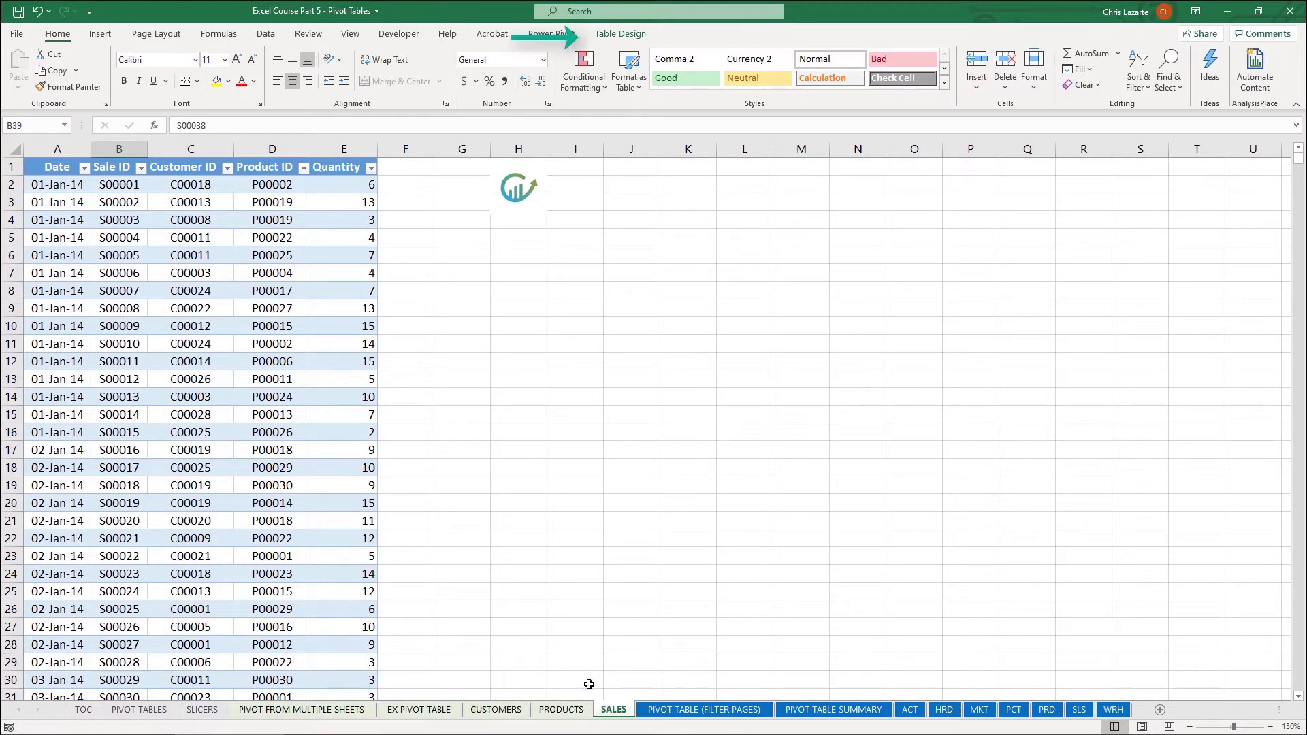
pyautogui.click(272, 326)
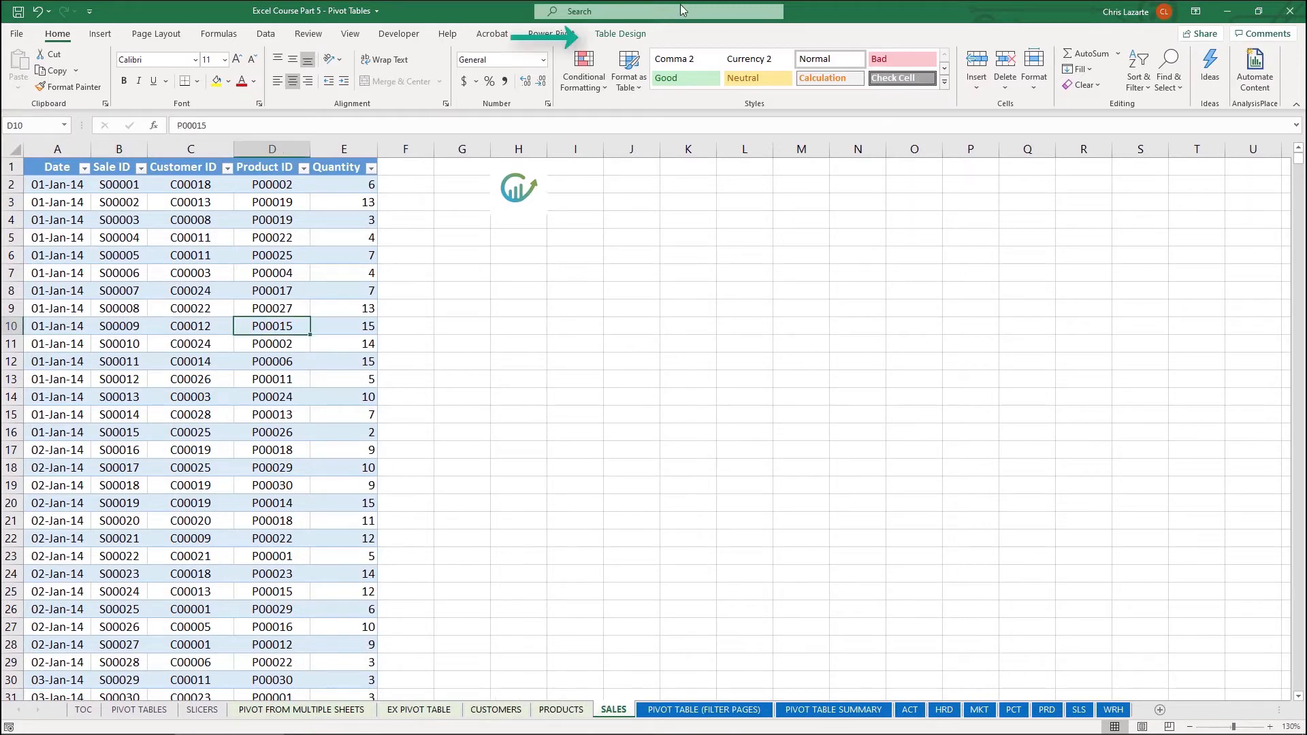
pyautogui.click(614, 35)
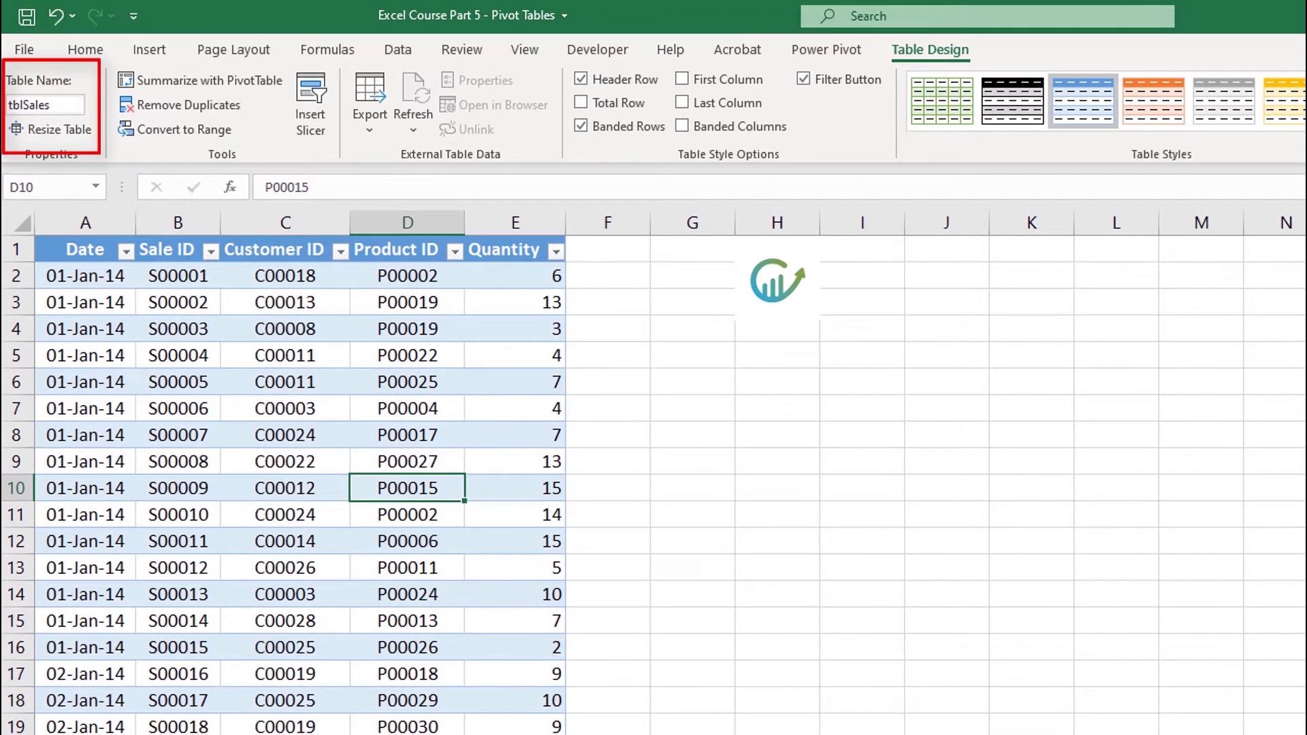
pyautogui.hotkey('ctrl', 'pagedown')
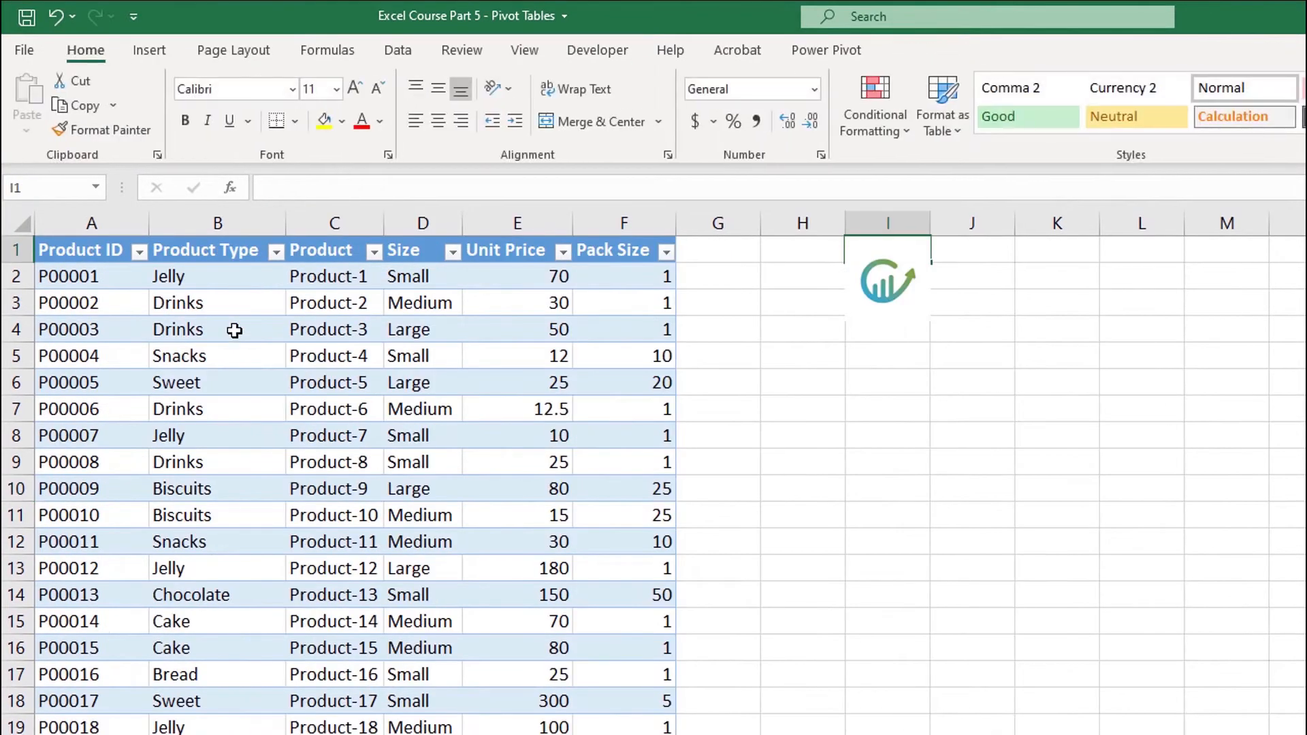
pyautogui.click(234, 330)
pyautogui.click(949, 51)
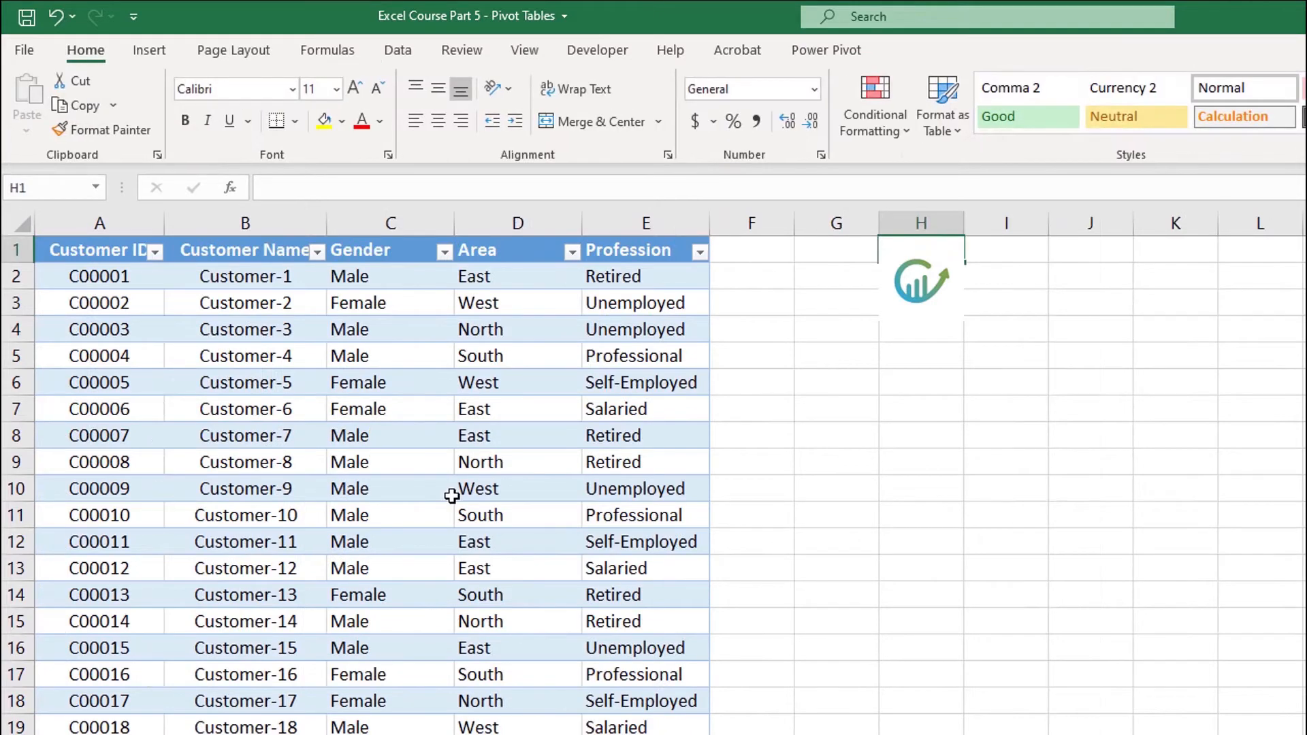
pyautogui.click(451, 493)
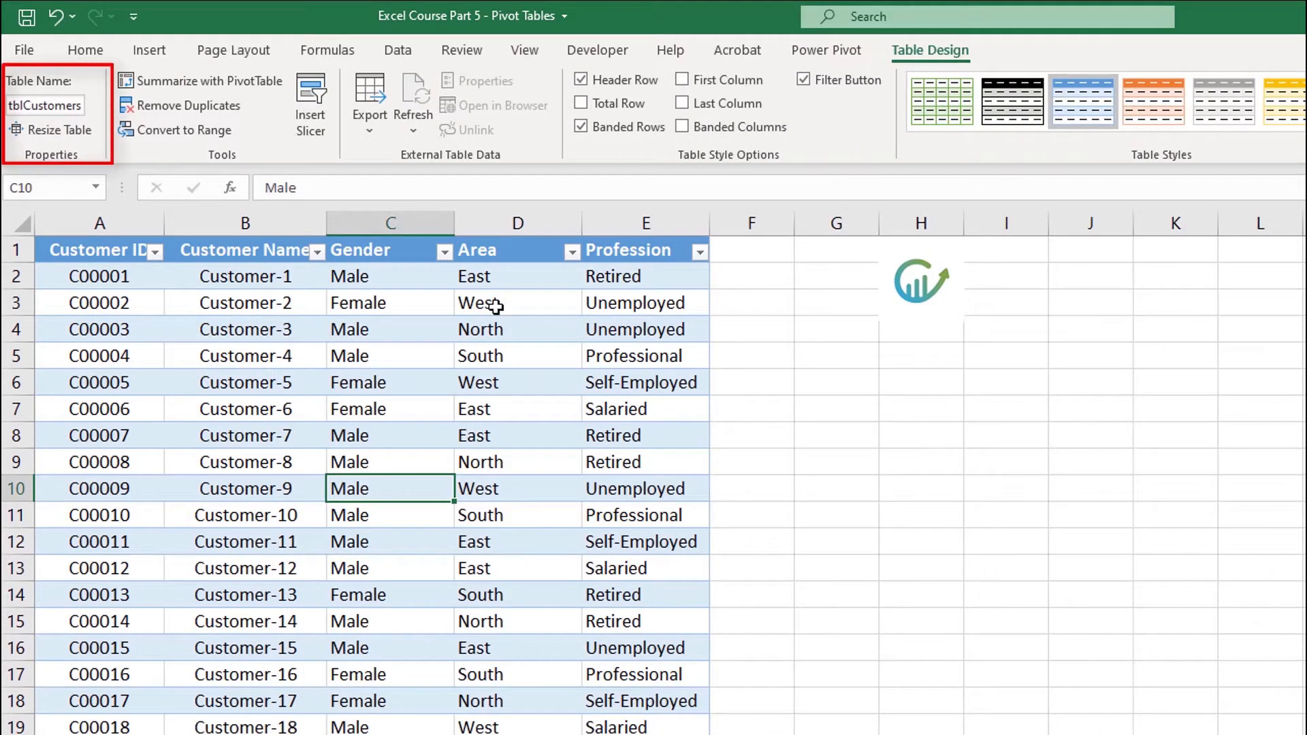
pyautogui.click(64, 109)
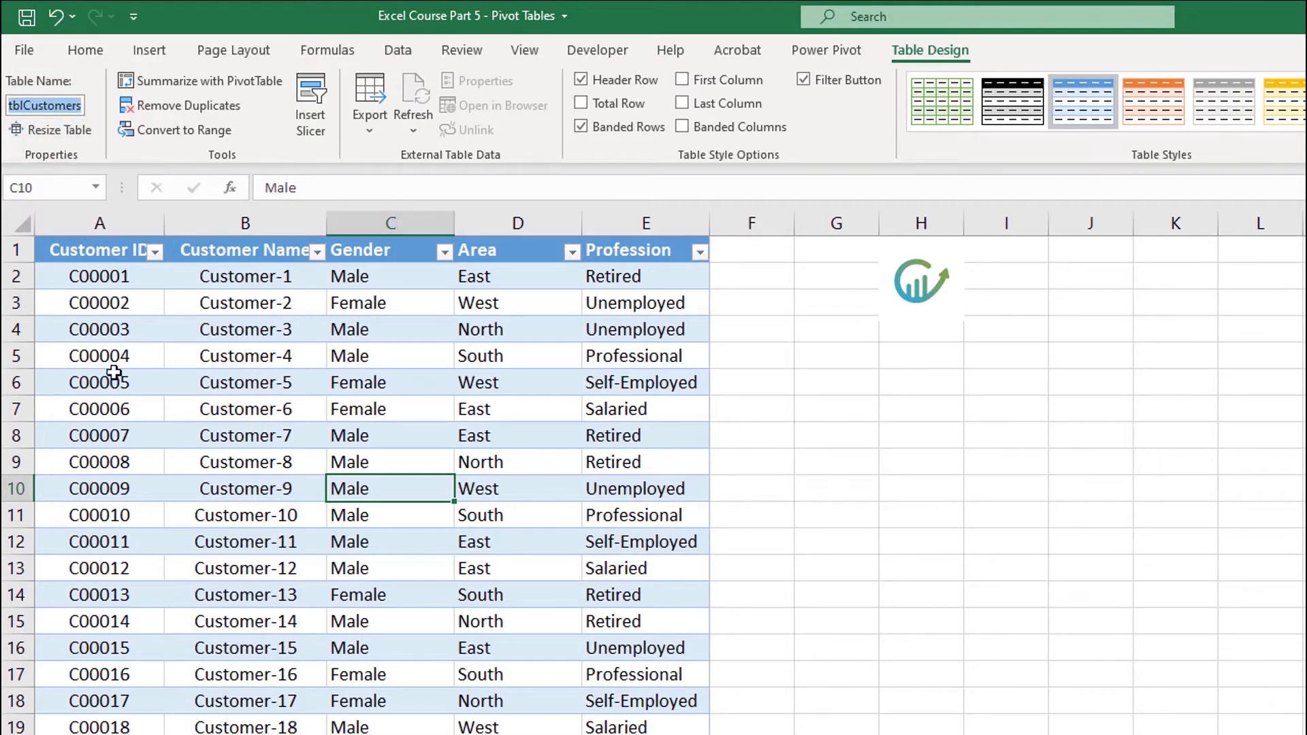
# Select the whole customer table including its headers and rename the table tblCustomers1
pyautogui.click(102, 380)
pyautogui.hotkey('ctrl', 'Home')
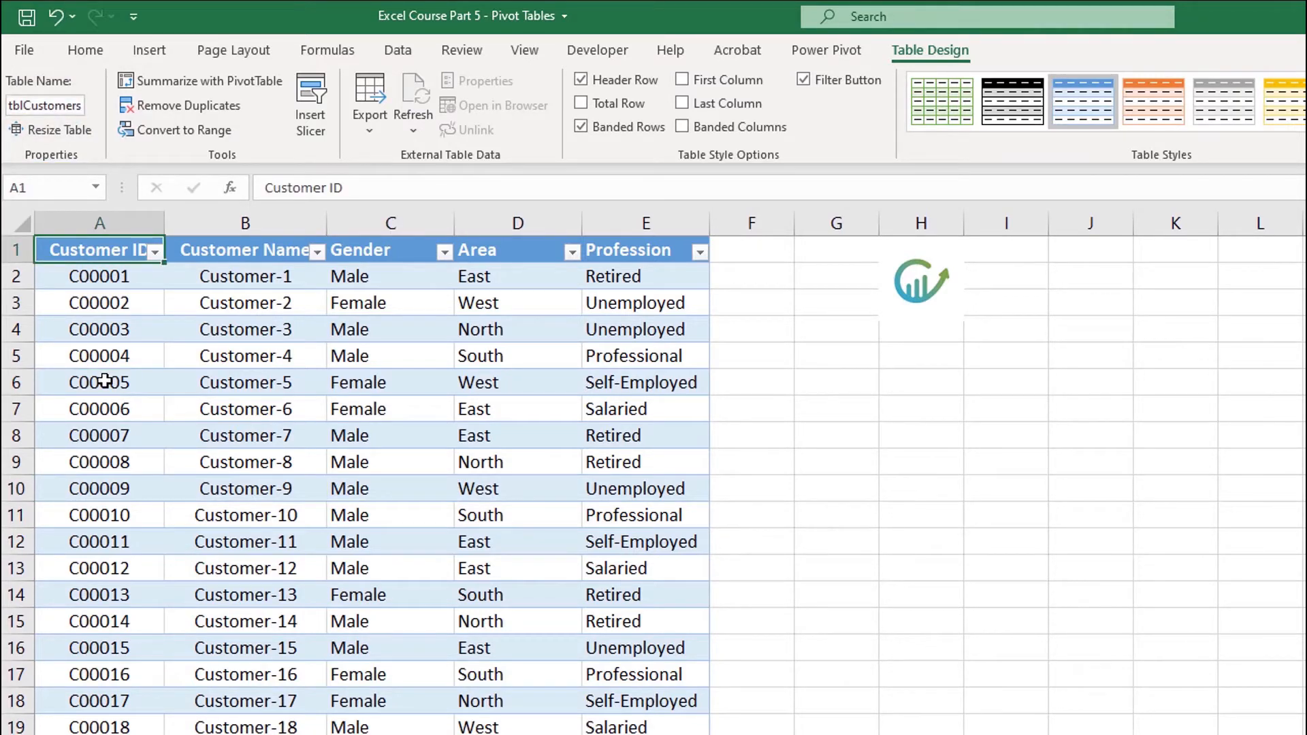
pyautogui.hotkey('ctrl', 'a')
pyautogui.hotkey('ctrl', 'Home')
pyautogui.hotkey('ctrl', 'shift', 'End')
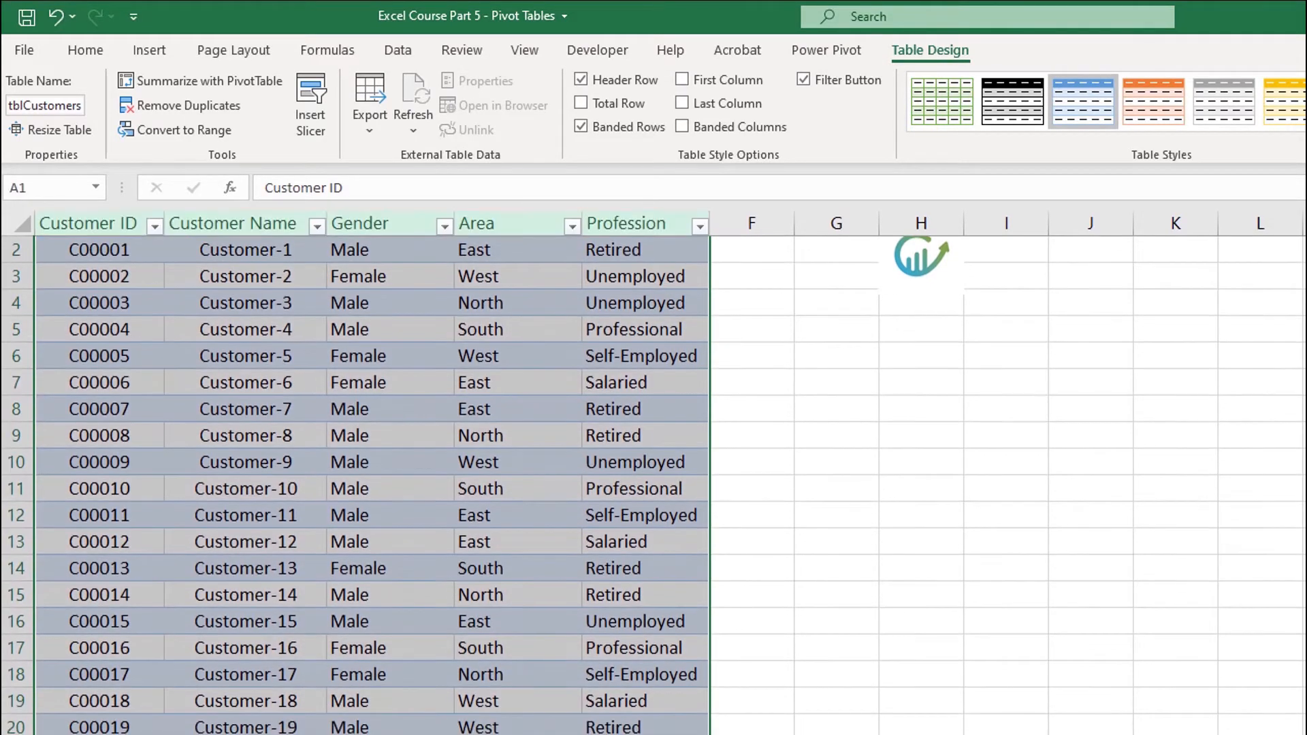
pyautogui.click(79, 103)
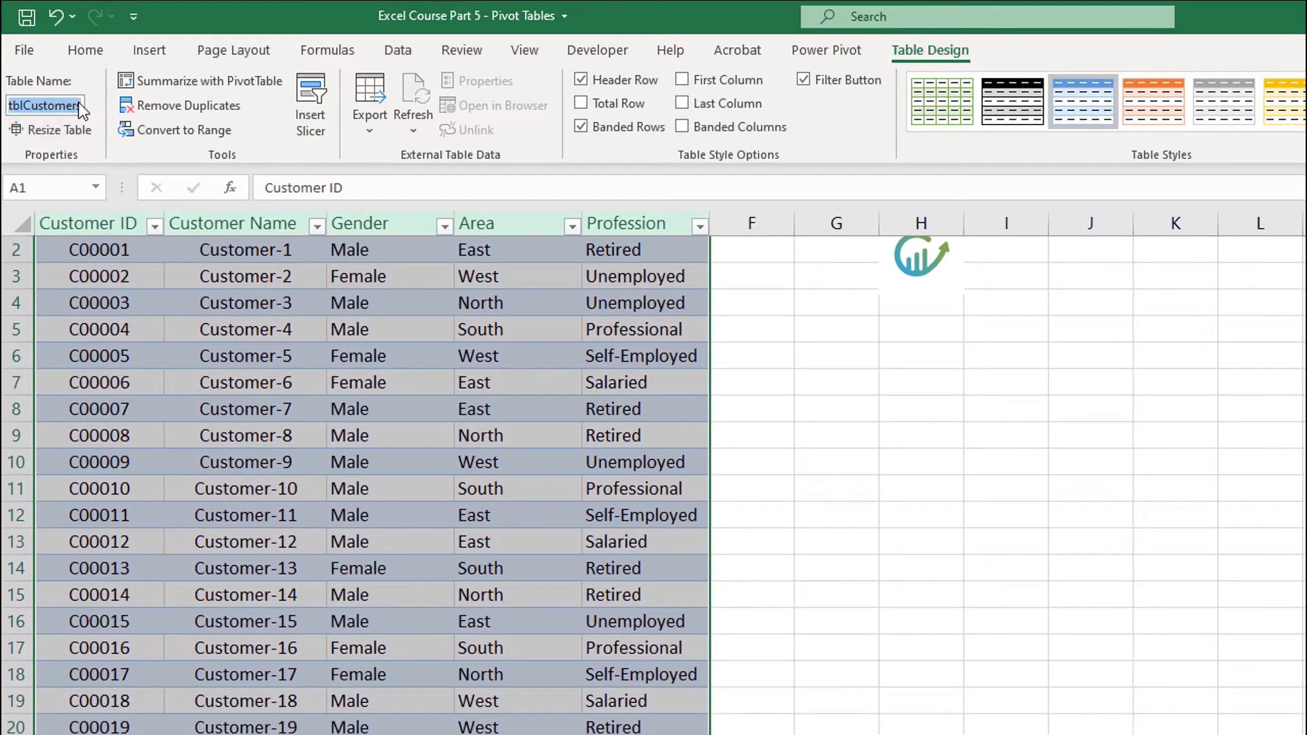
pyautogui.click(80, 109)
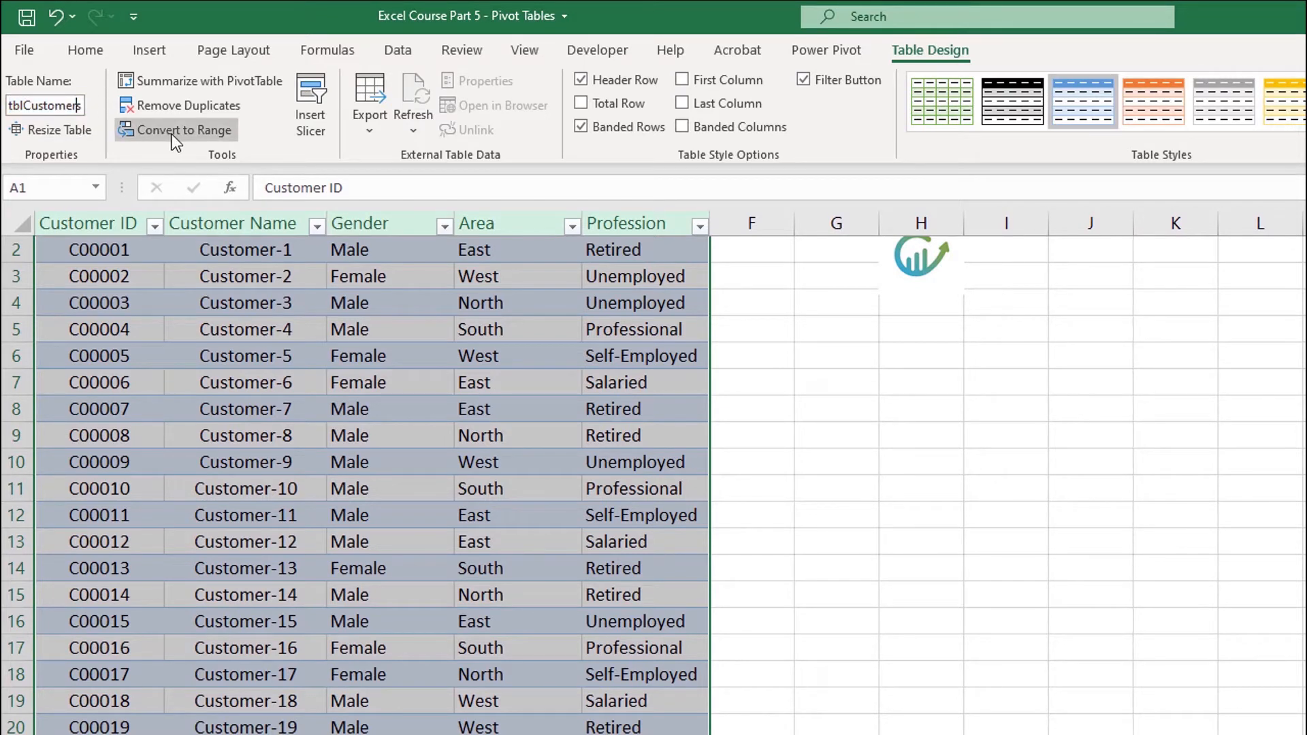
pyautogui.press('Right')
pyautogui.write('1')
pyautogui.press('Return')
pyautogui.click(38, 106)
pyautogui.click(43, 109)
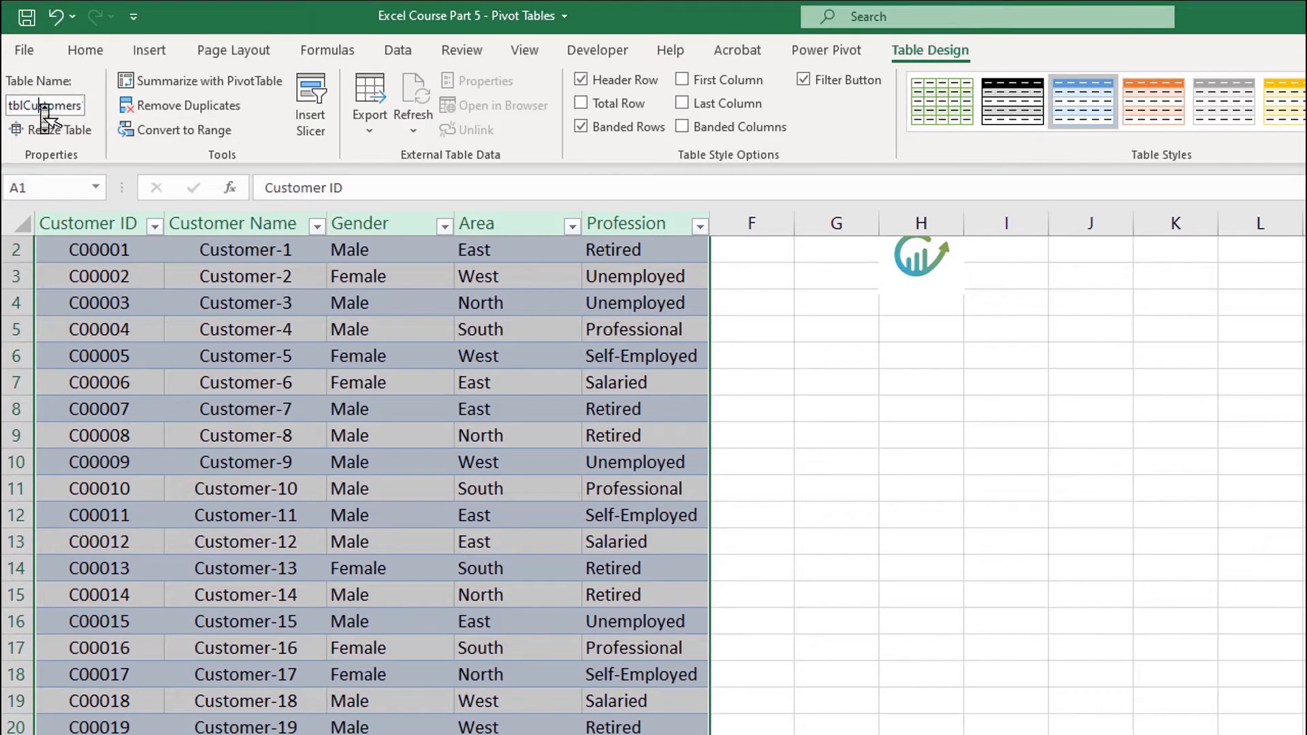
pyautogui.press('End')
pyautogui.press('Return')
# Read the data model and relationship instructions on the PIVOT FROM MULTIPLE SHEETS sheet
pyautogui.hotkey('ctrl', 'pageup')
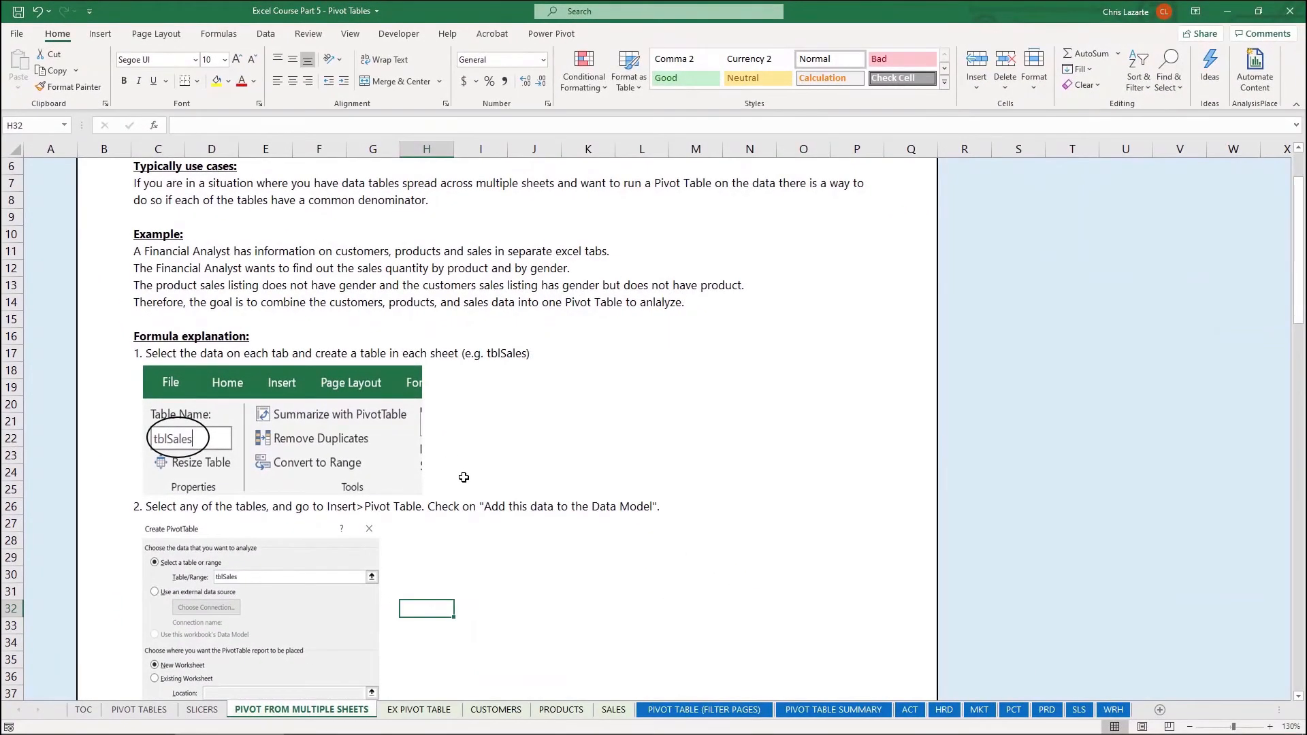
pyautogui.scroll(-1, 462, 483)
pyautogui.scroll(-1, 456, 489)
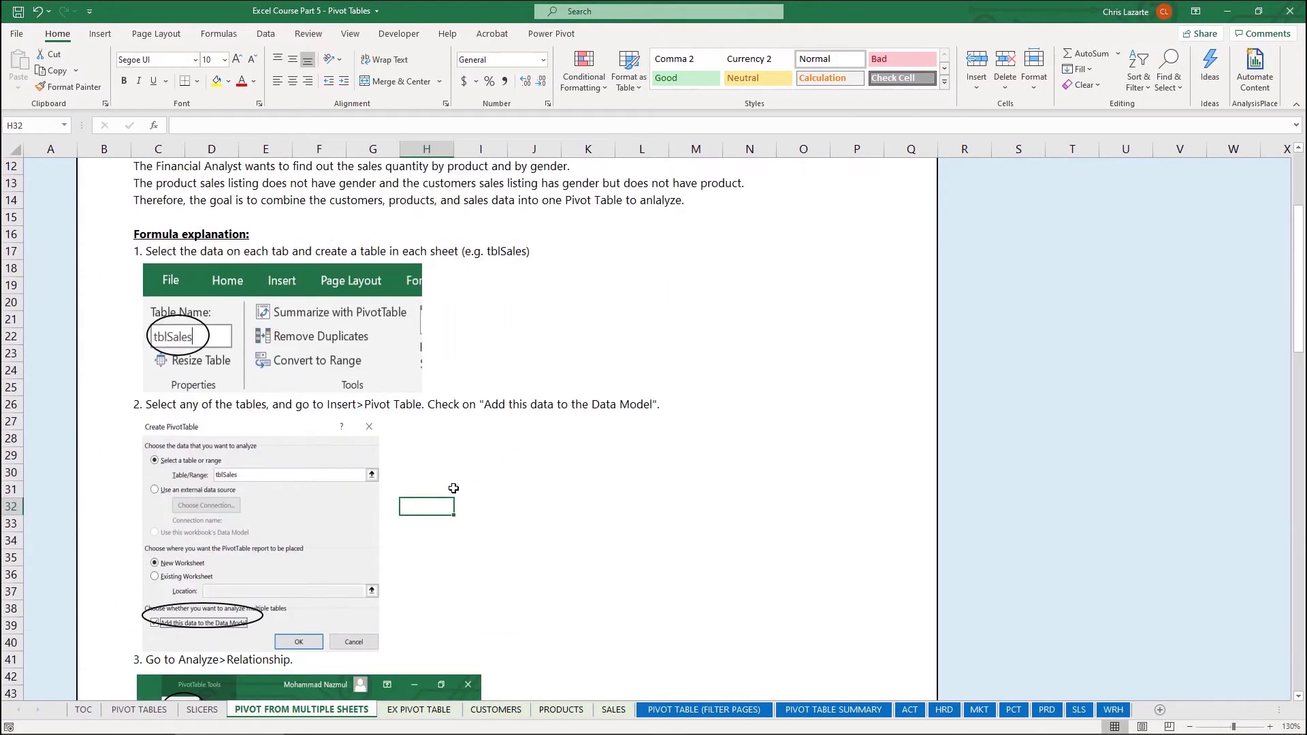
pyautogui.scroll(-1, 311, 423)
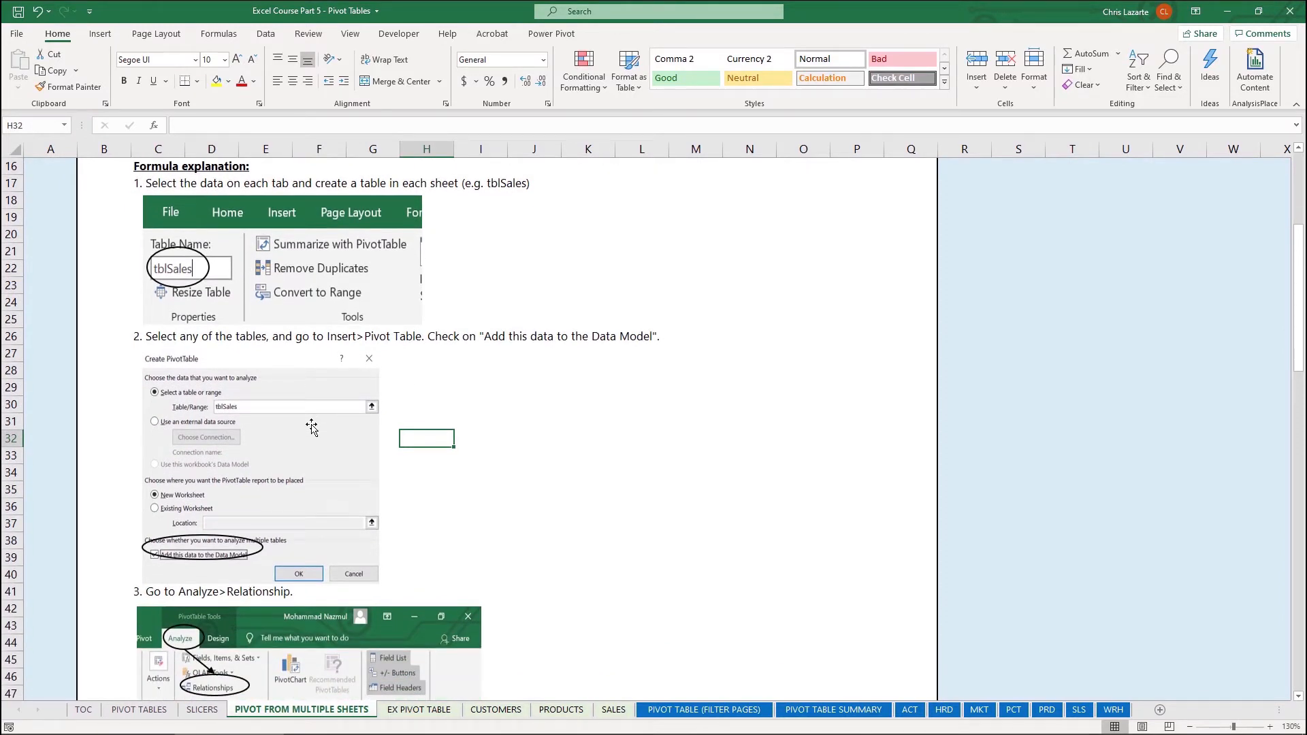
pyautogui.scroll(-1, 305, 431)
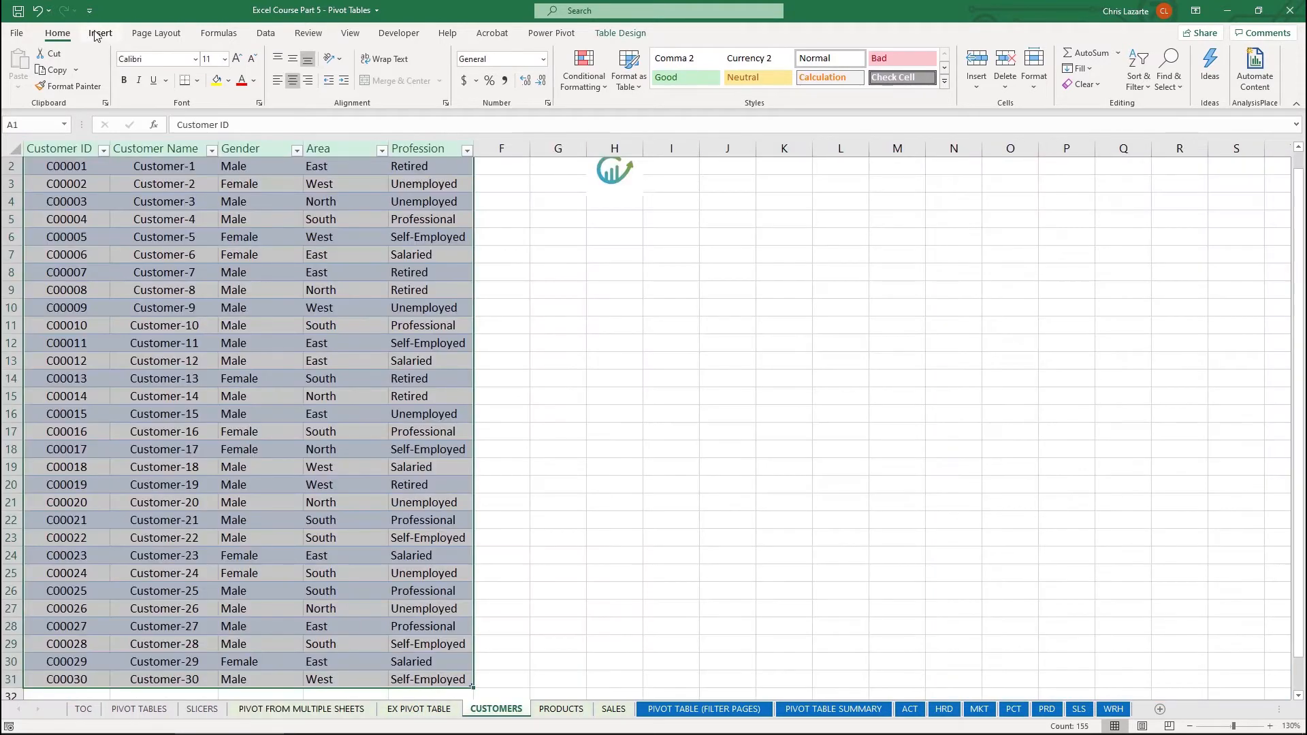
# Create a PivotTable from tblCustomers1 on a new worksheet, adding the data to the Data Model
pyautogui.click(100, 34)
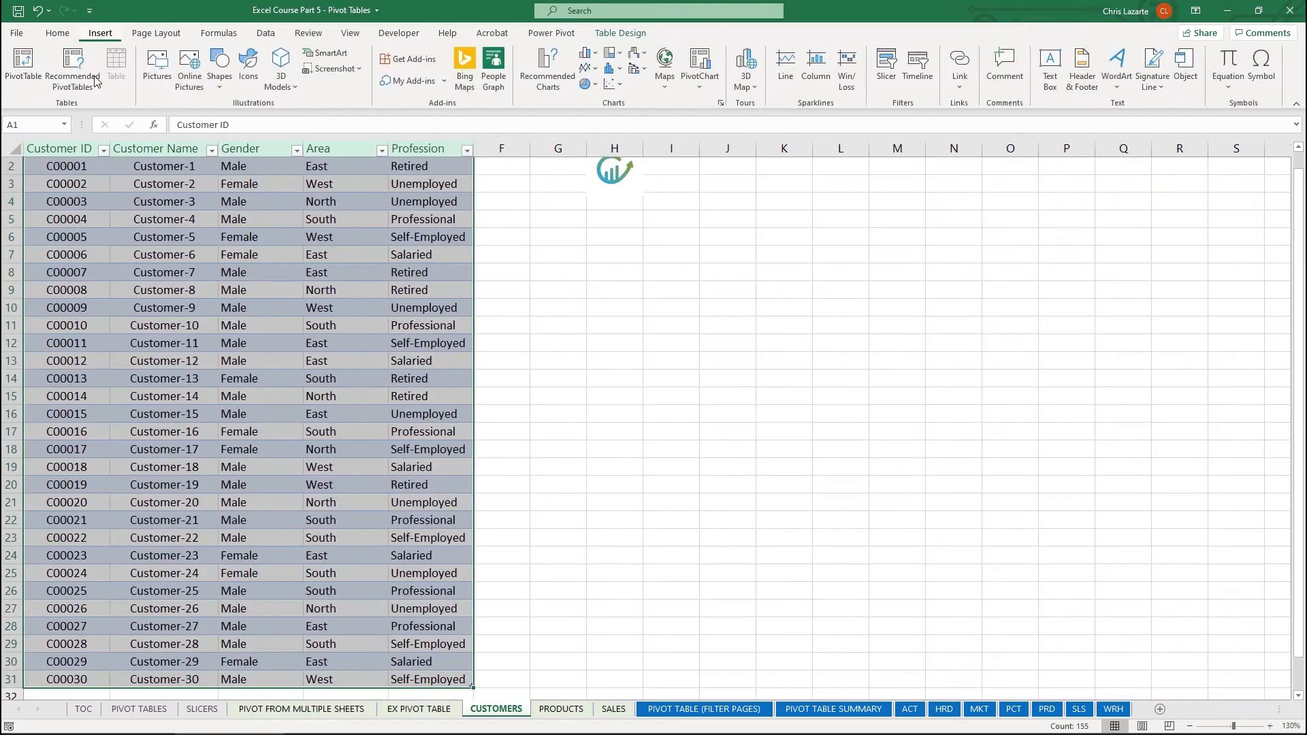
pyautogui.click(25, 73)
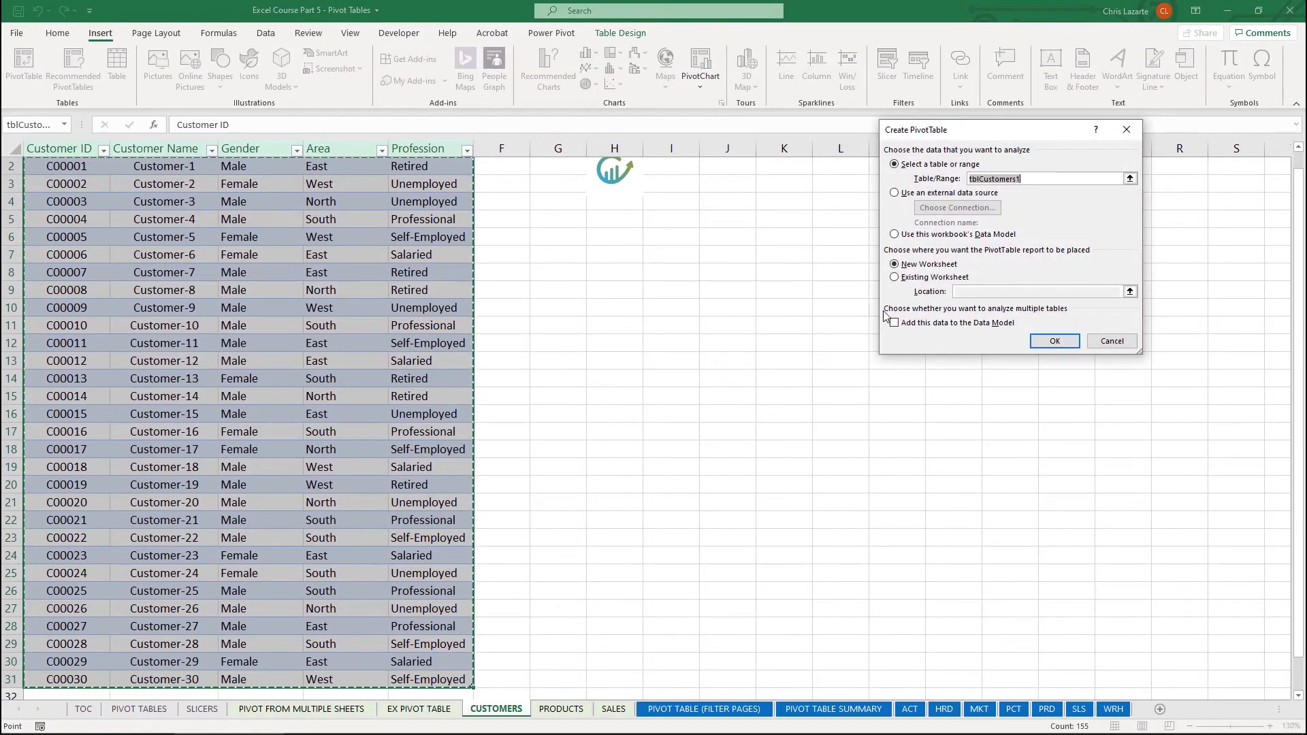
pyautogui.click(930, 324)
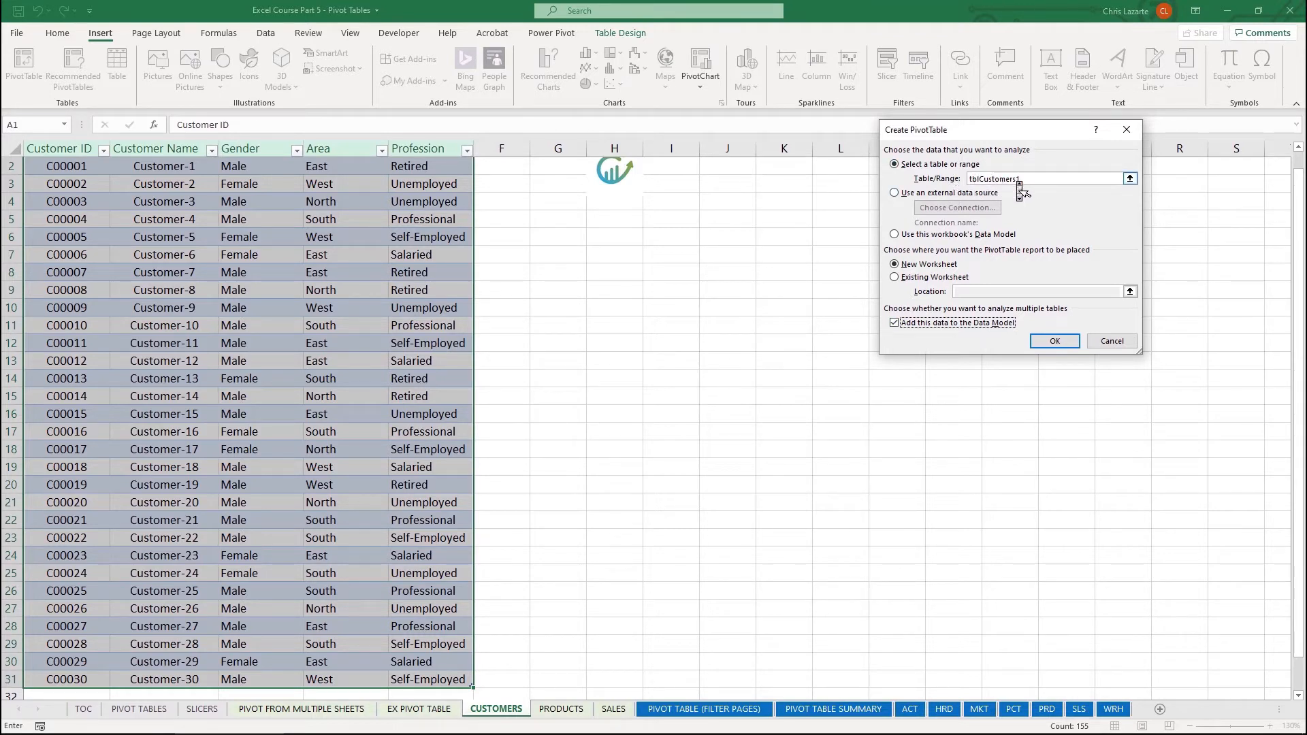
pyautogui.click(1045, 345)
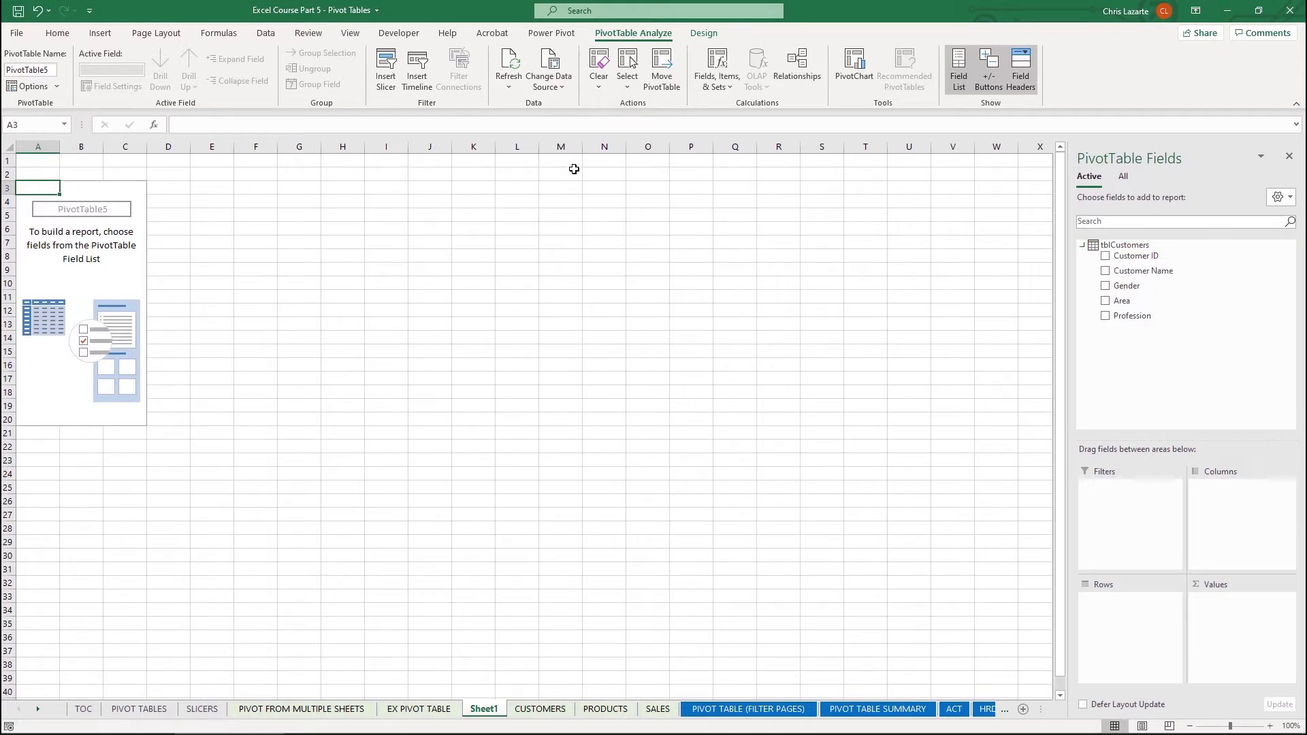
# Delete both existing relationships linking tblSales to tblCustomers and tblProducts
pyautogui.click(795, 66)
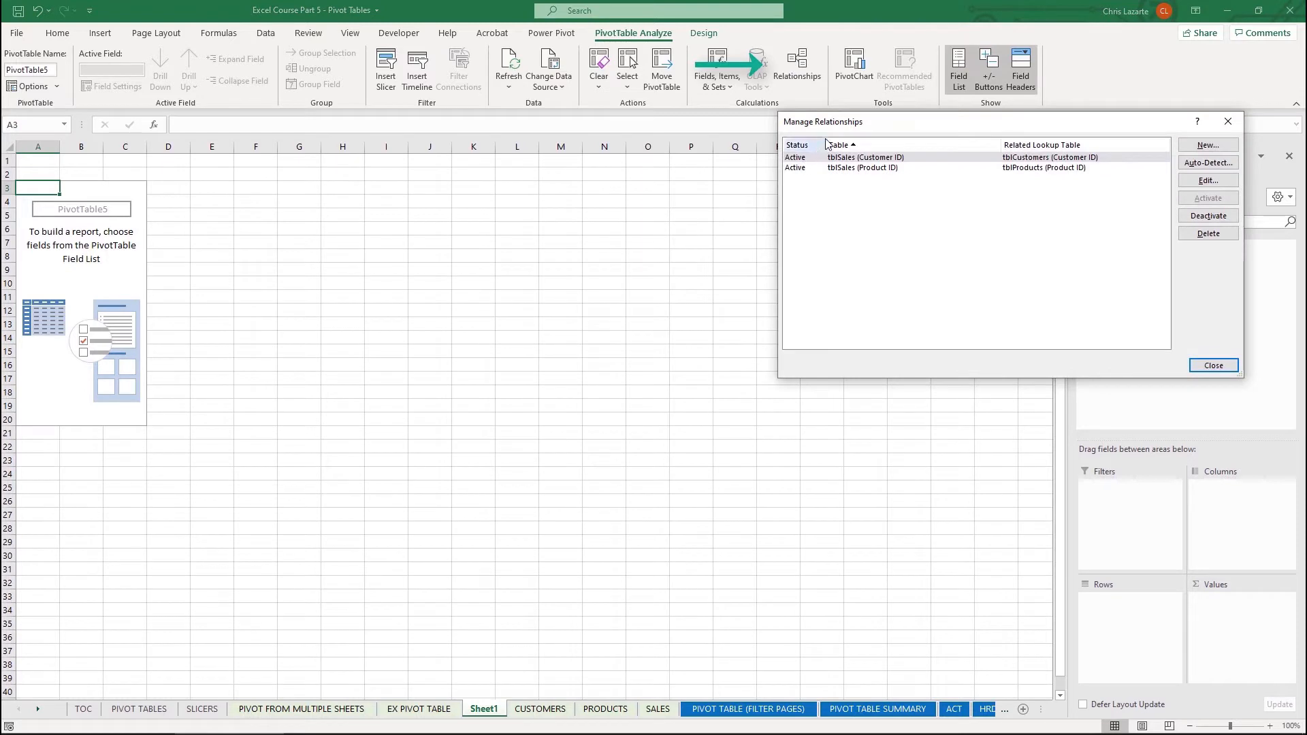
pyautogui.moveTo(841, 132); pyautogui.dragTo(378, 203)
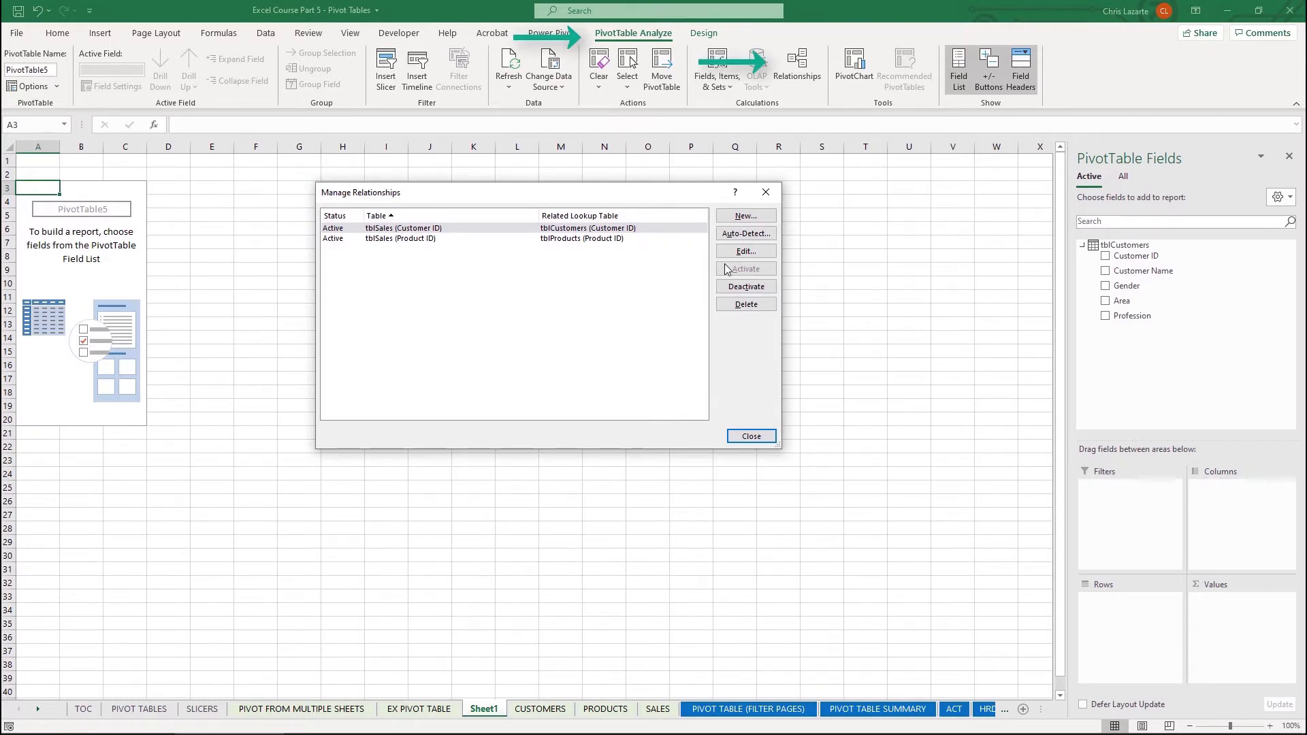
pyautogui.click(772, 305)
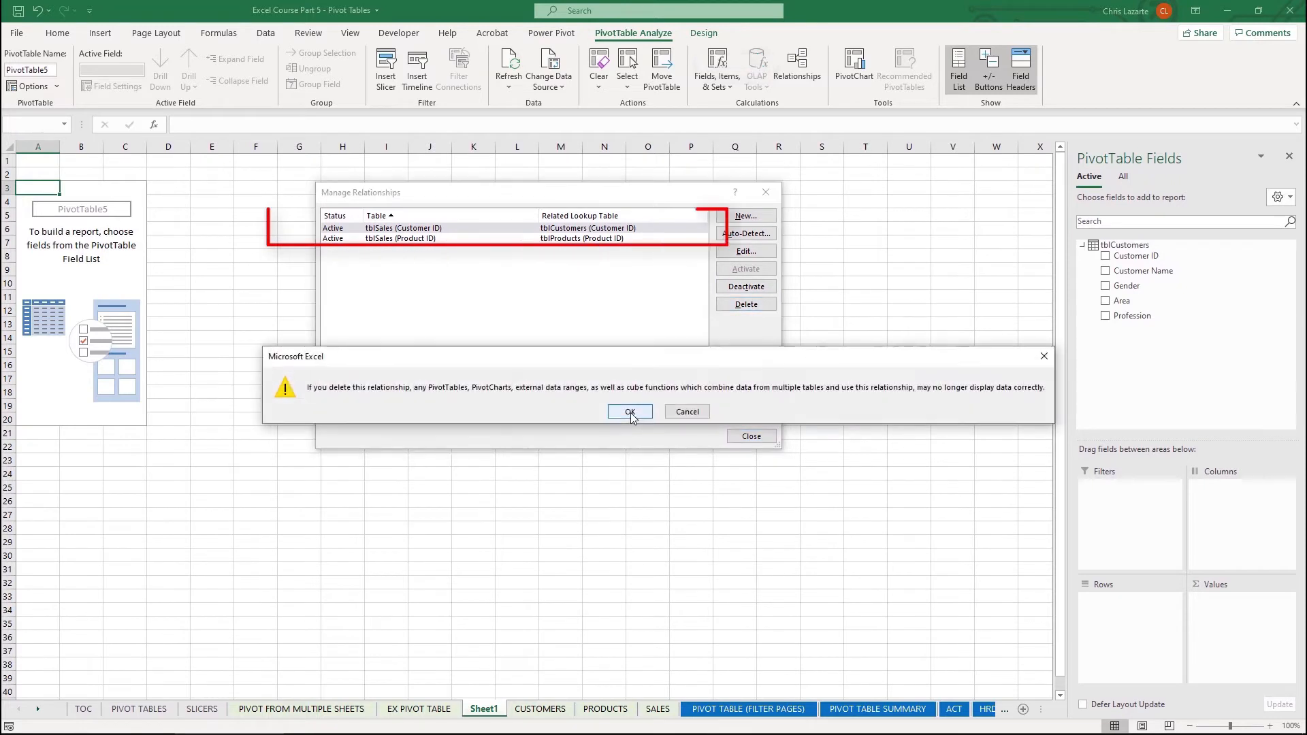
pyautogui.click(630, 412)
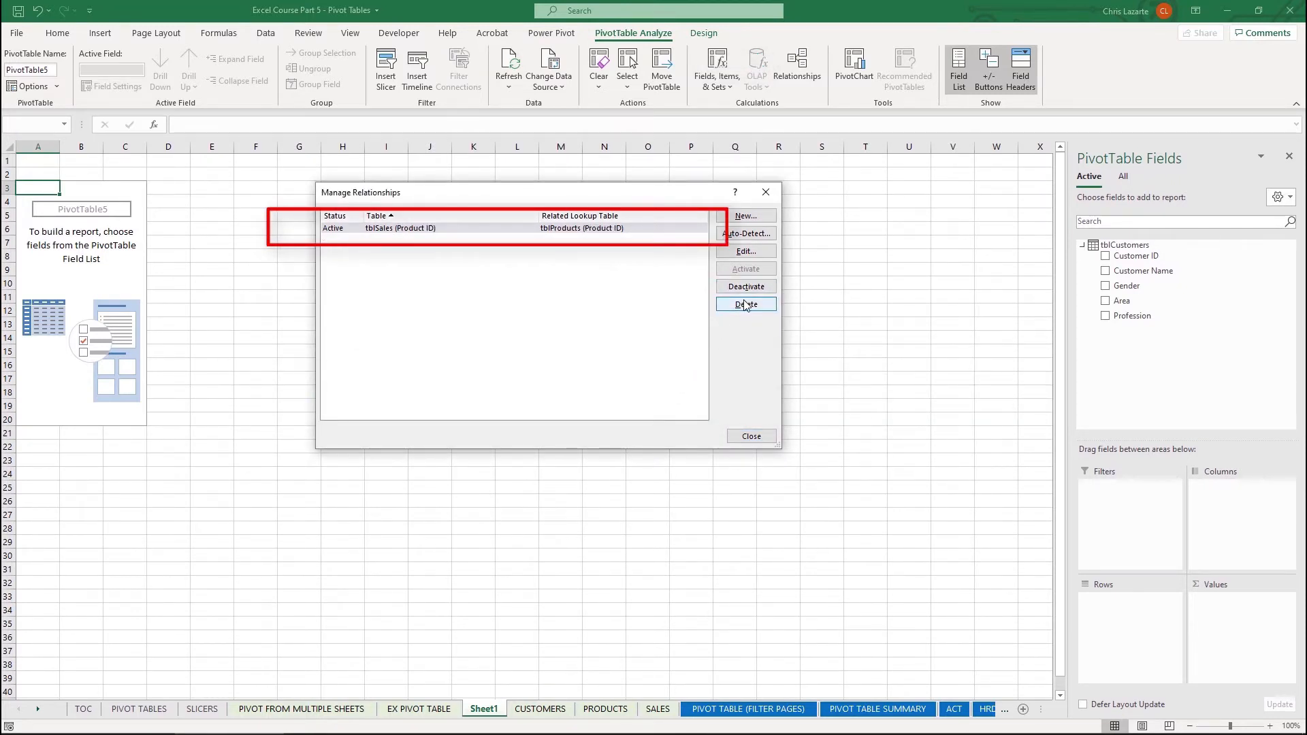
pyautogui.click(746, 305)
pyautogui.click(628, 412)
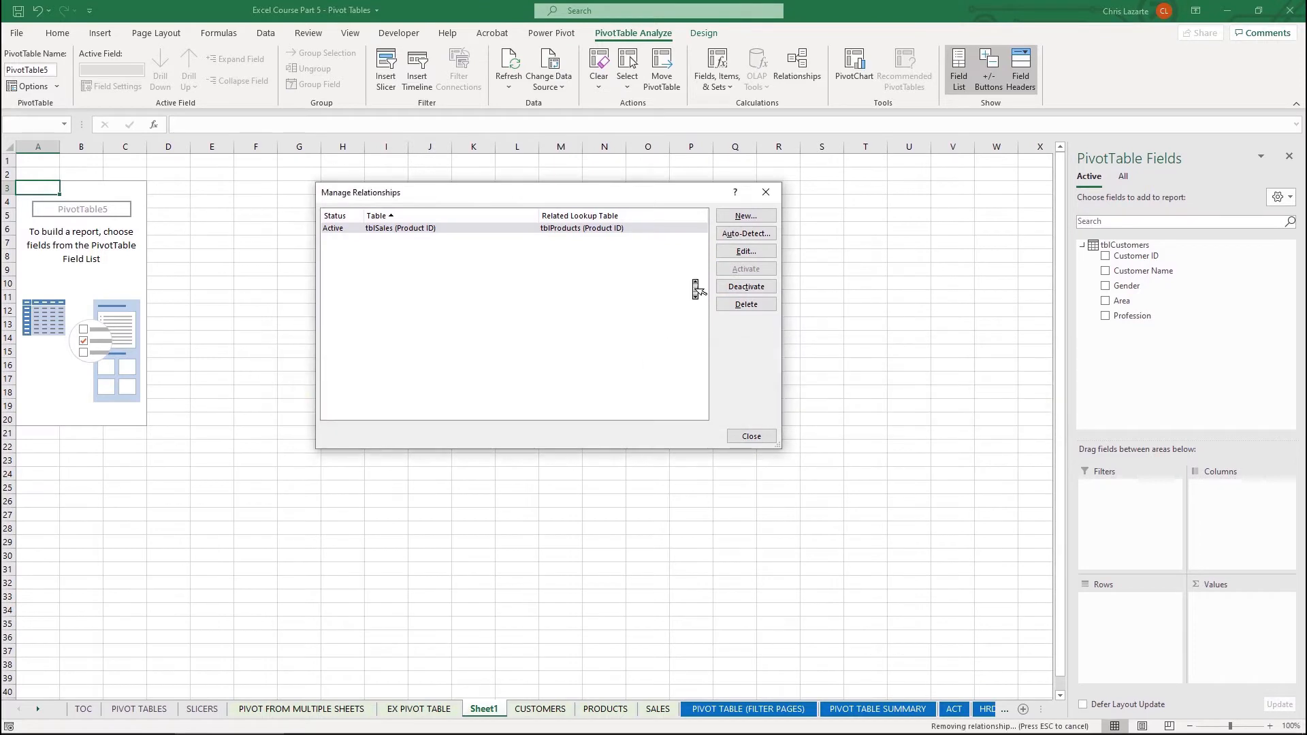
# Create a relationship between data model tables tblProducts and tblSales, using Product ID as the column on both sides
pyautogui.click(745, 216)
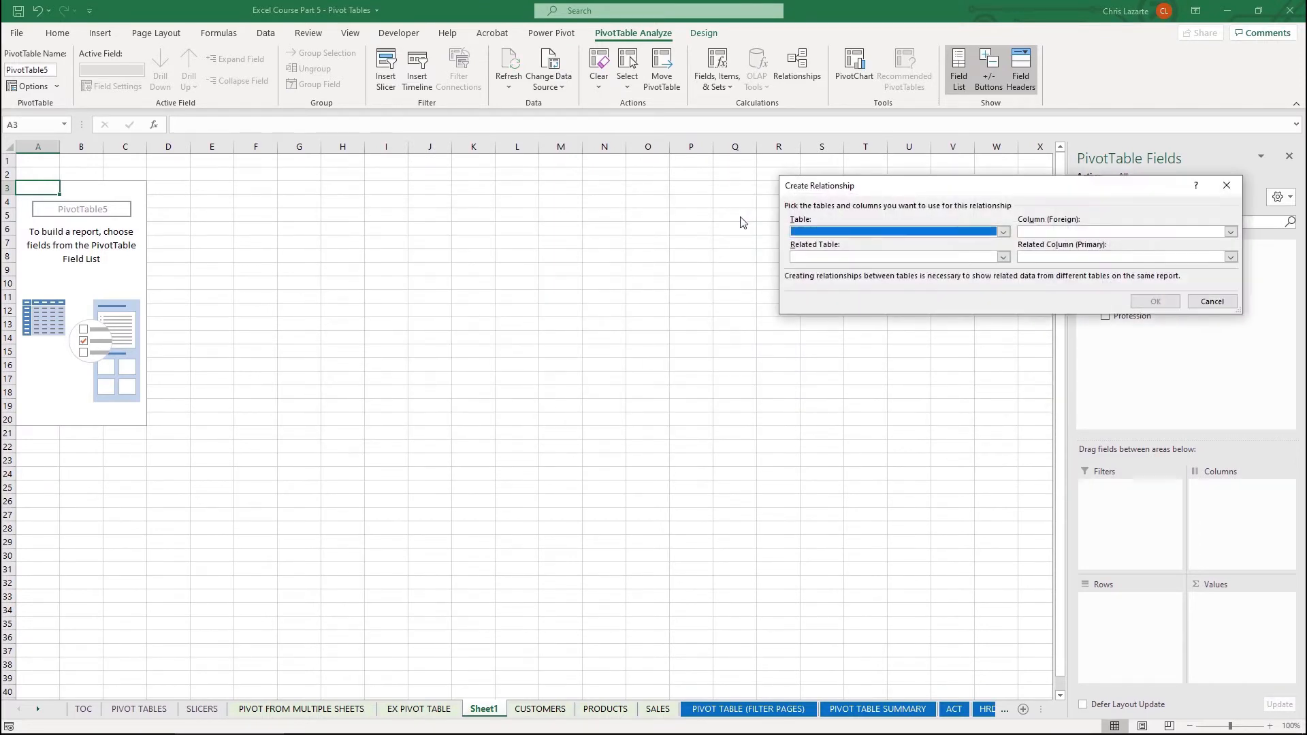
pyautogui.moveTo(834, 196); pyautogui.dragTo(290, 242)
pyautogui.click(304, 279)
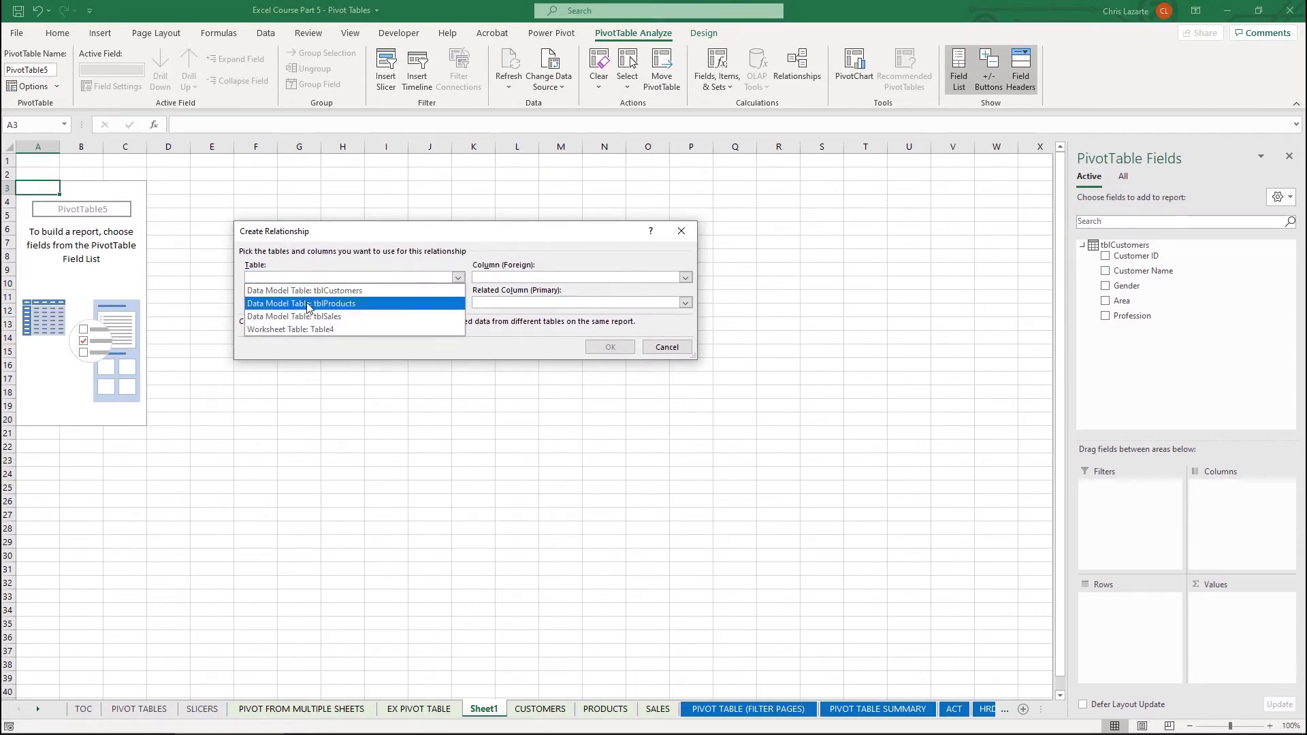
pyautogui.click(356, 304)
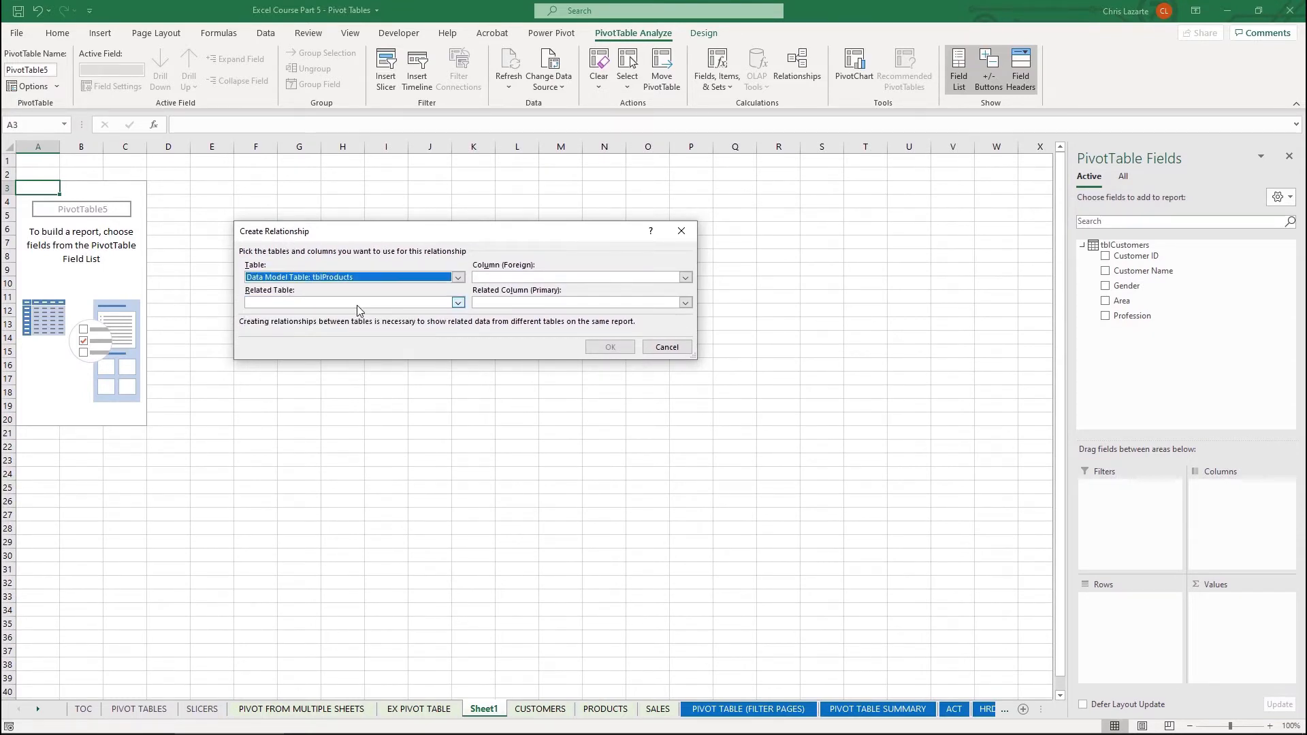
pyautogui.click(441, 308)
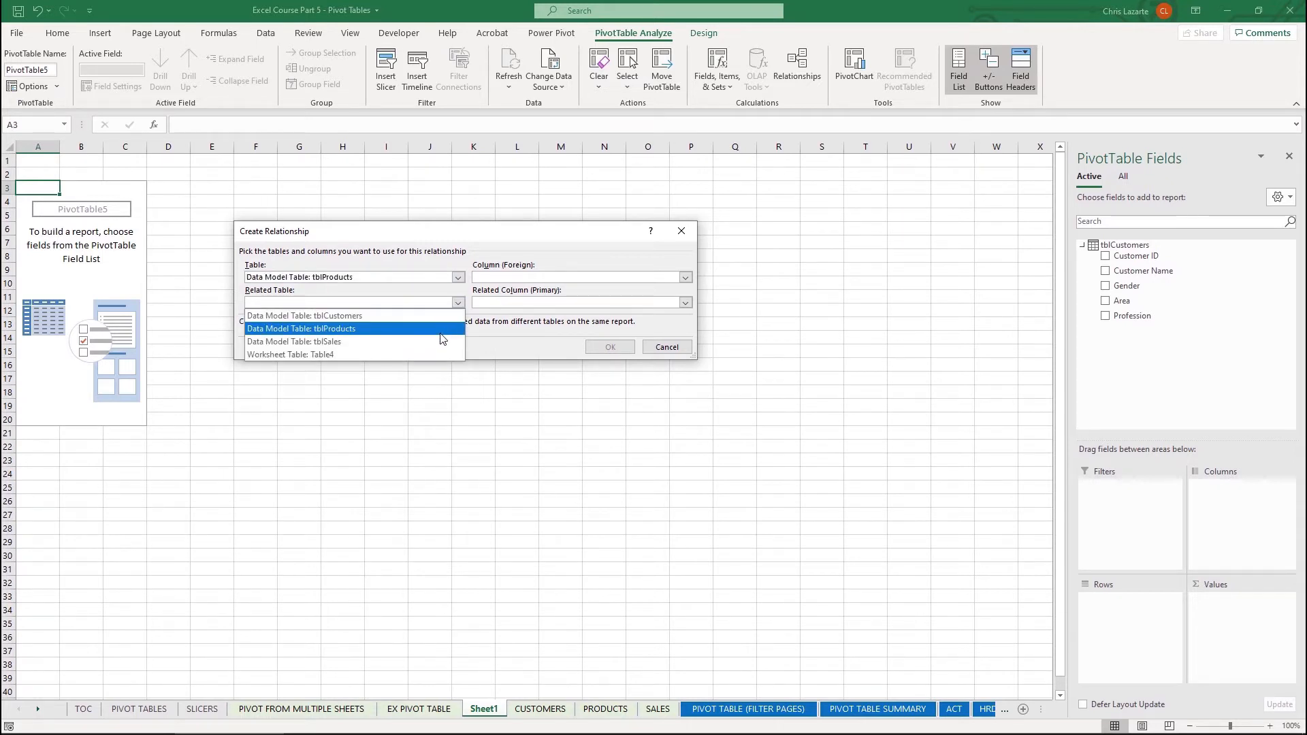
pyautogui.click(442, 342)
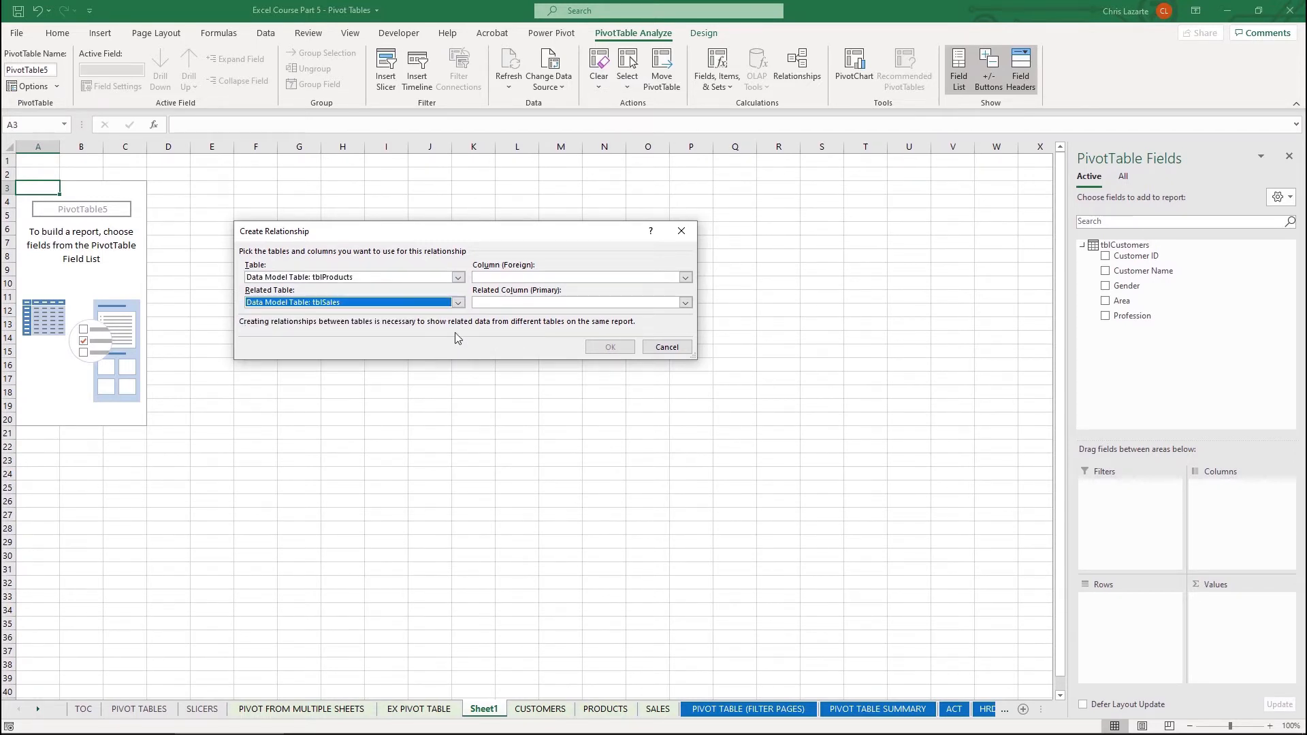
pyautogui.click(686, 278)
pyautogui.click(678, 317)
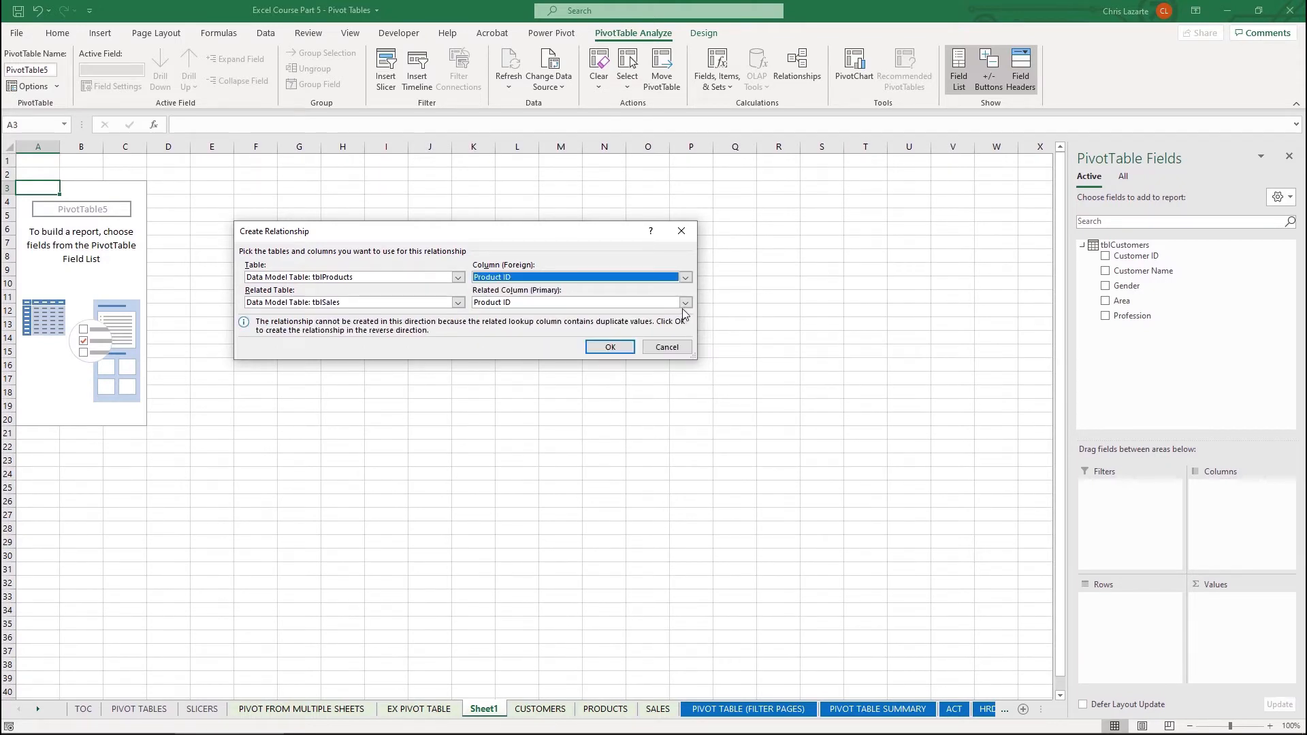
pyautogui.click(609, 347)
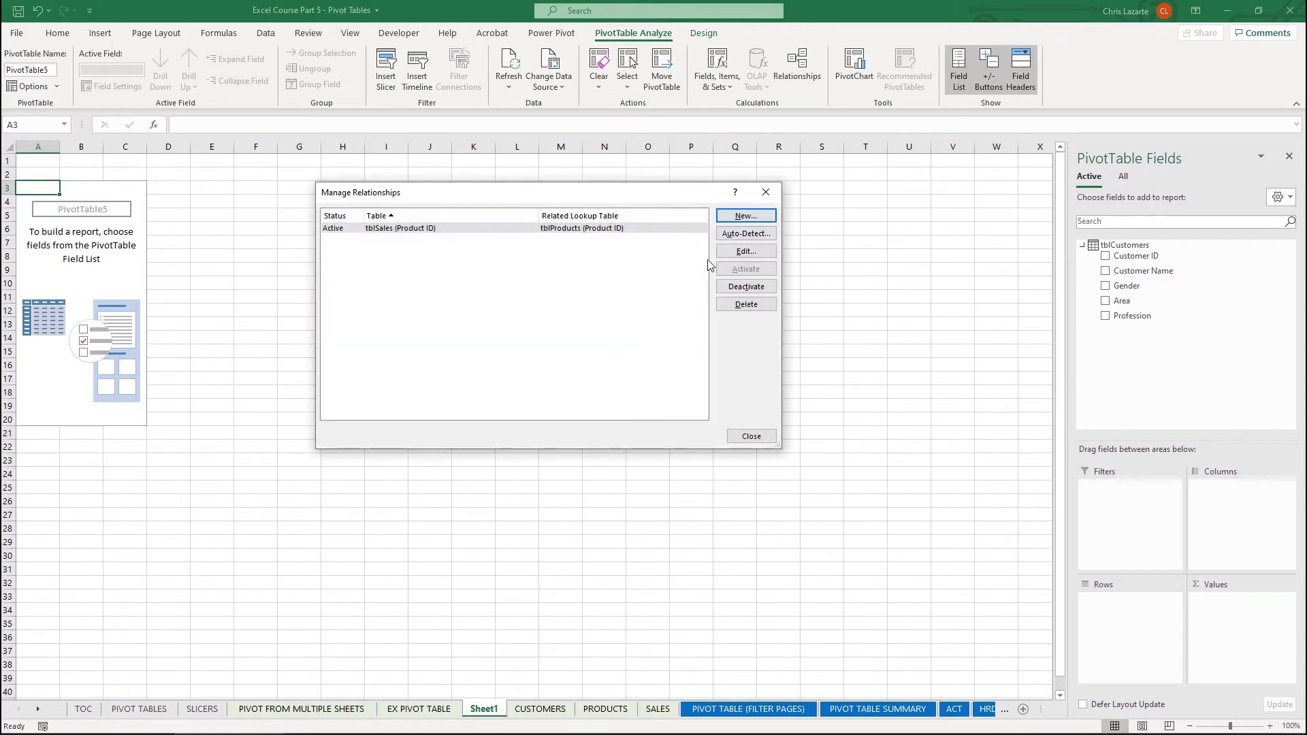
# Create a relationship between data model tables tblCustomers and tblSales, using Customer ID as the column on both sides, and close the relationship manager
pyautogui.click(766, 215)
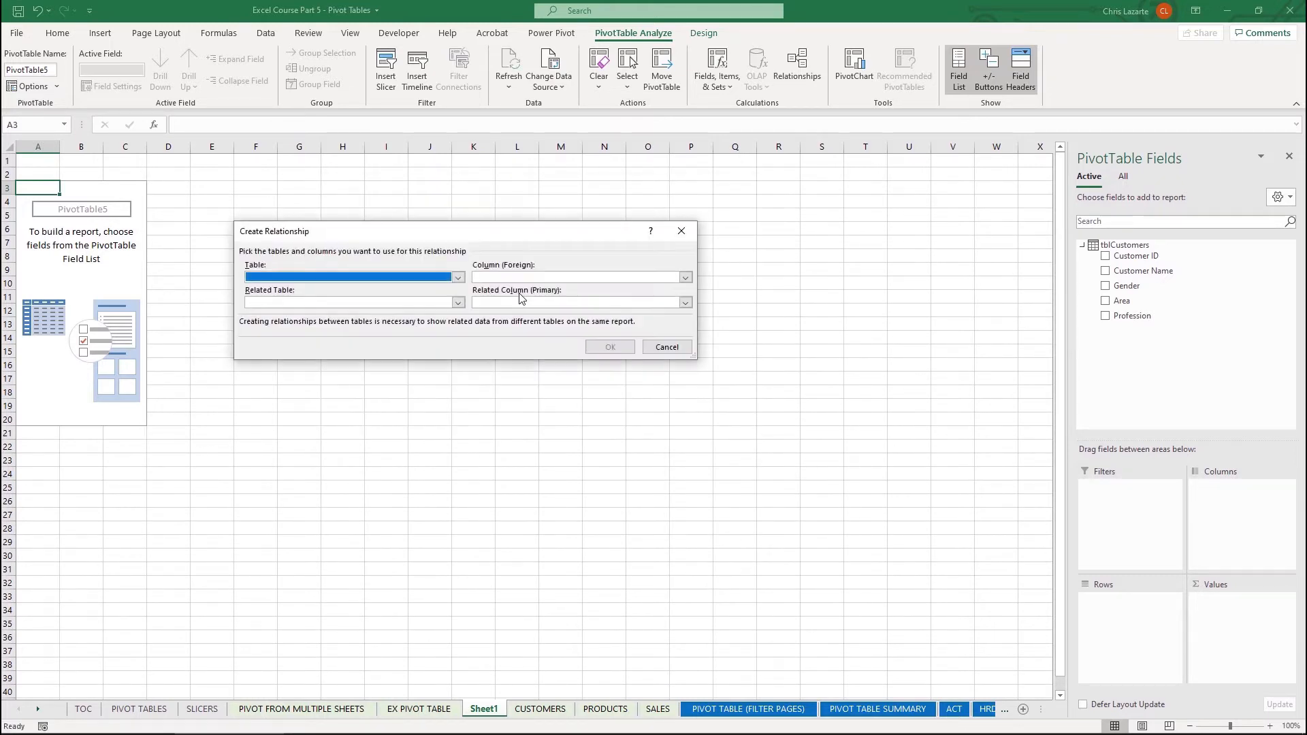
pyautogui.click(428, 277)
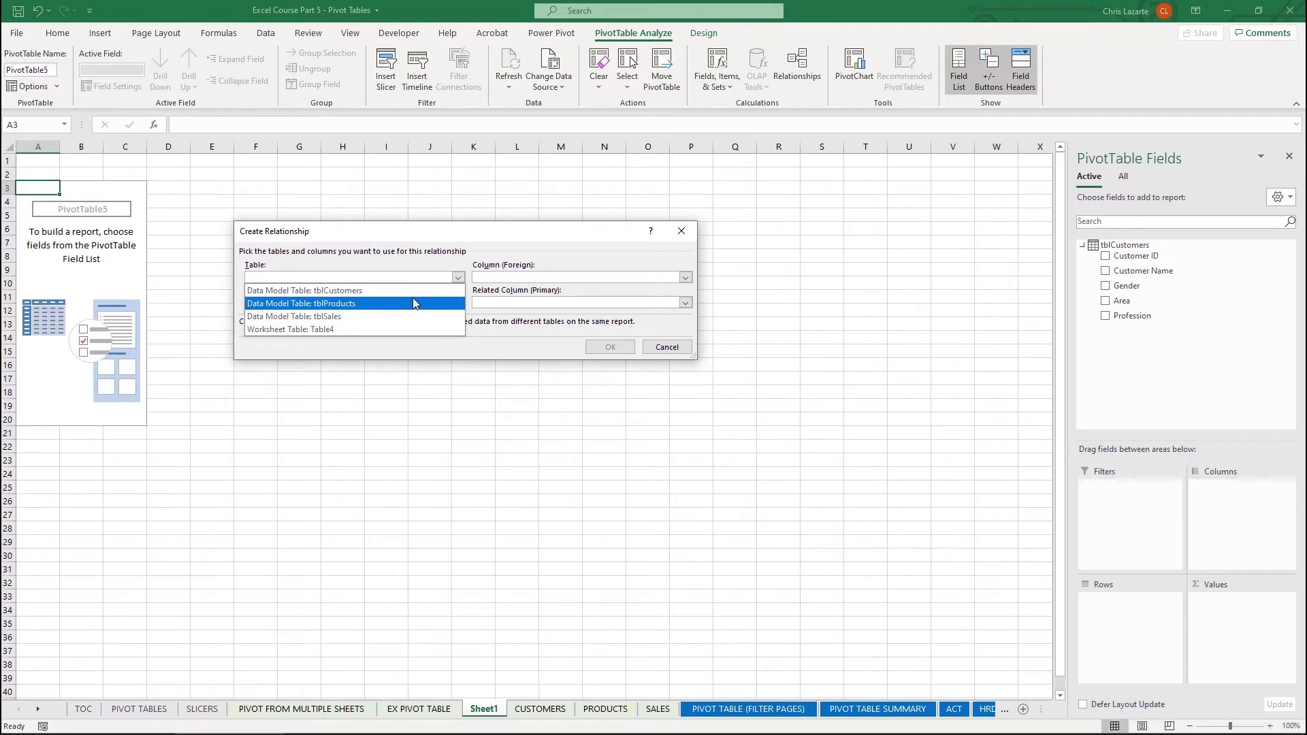
pyautogui.click(416, 291)
pyautogui.click(416, 304)
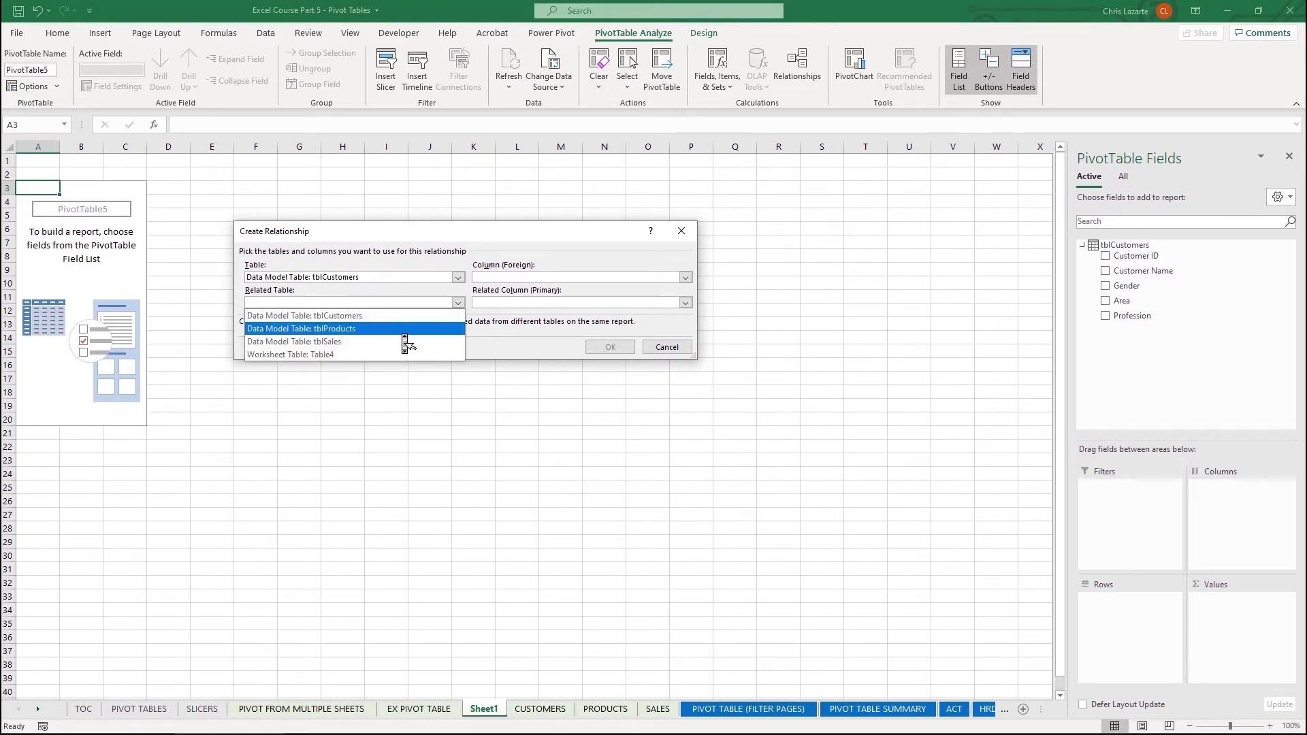
pyautogui.click(410, 342)
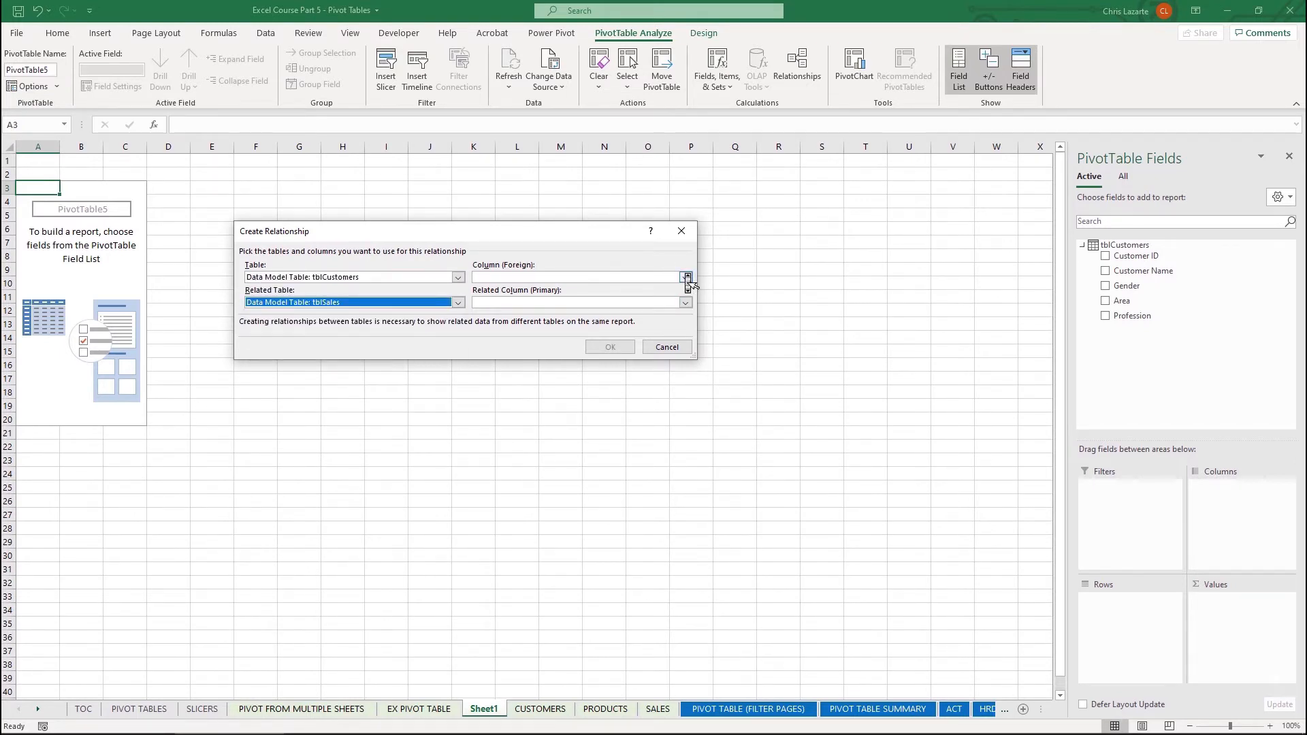
pyautogui.click(685, 277)
pyautogui.click(654, 316)
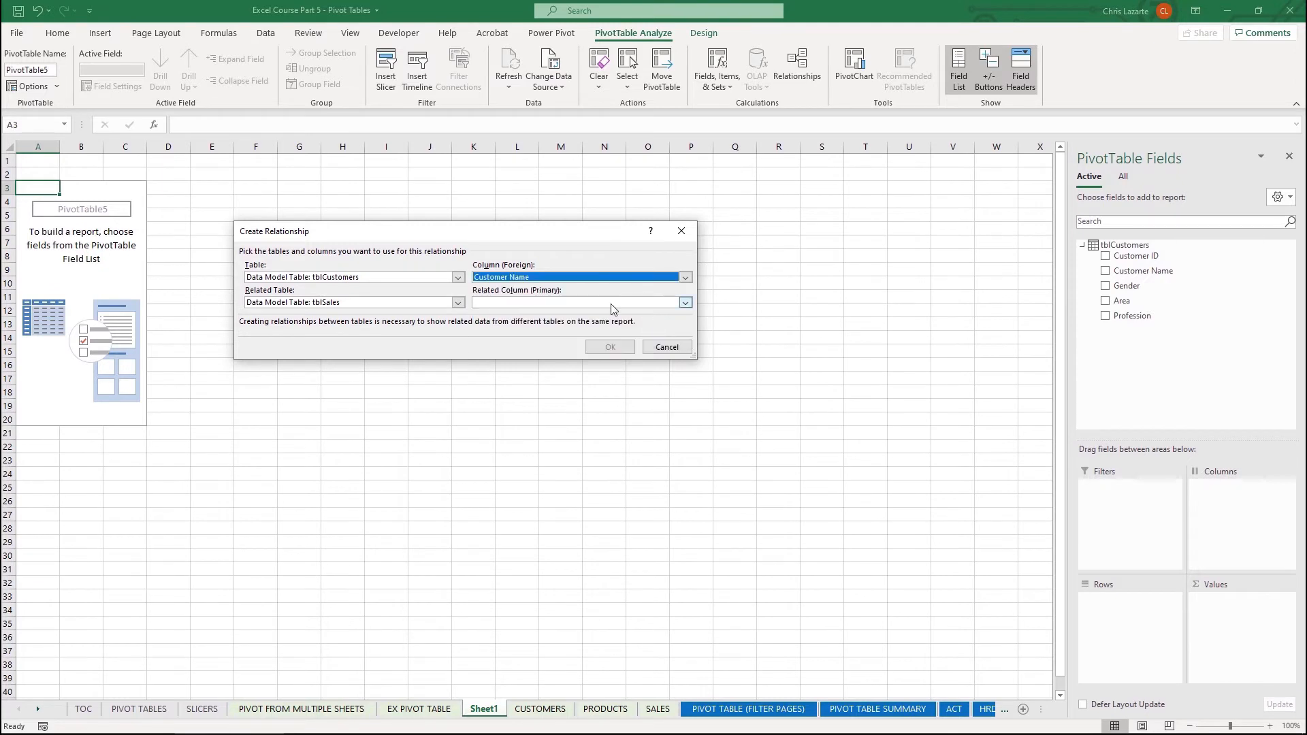
pyautogui.click(683, 302)
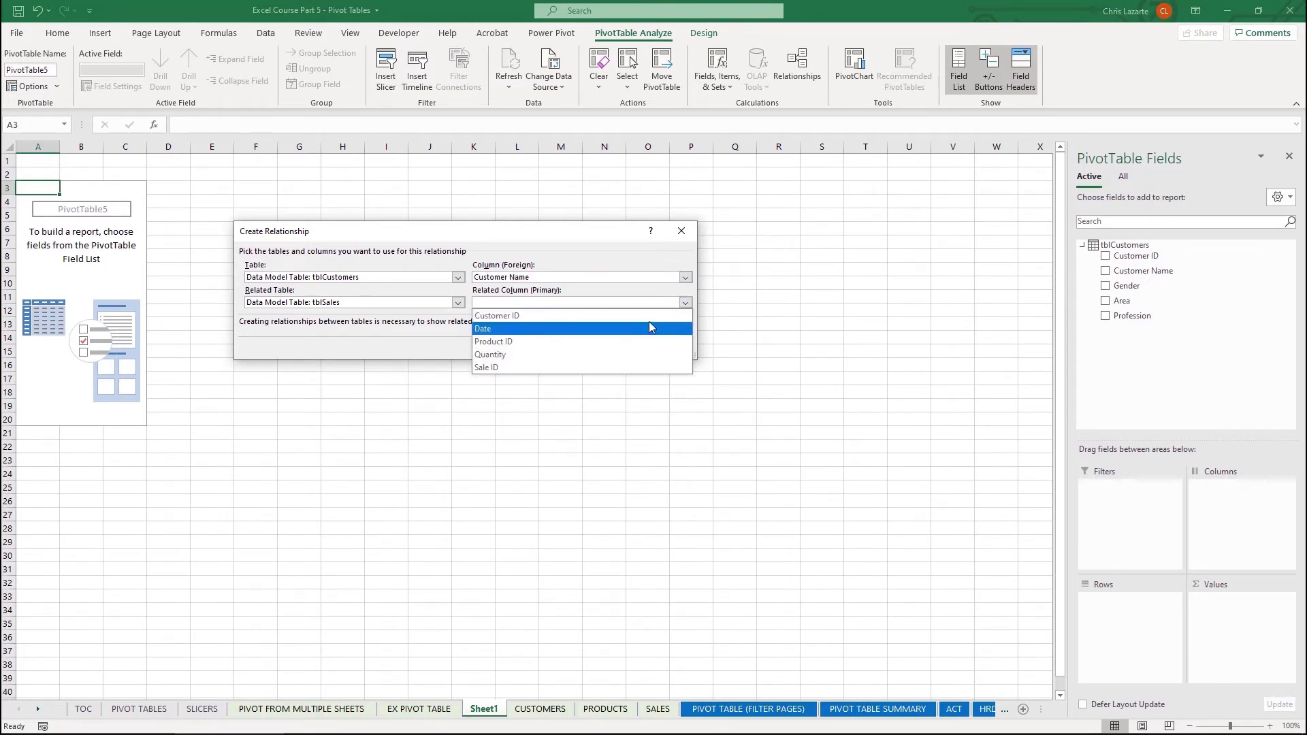
pyautogui.click(654, 316)
pyautogui.click(684, 277)
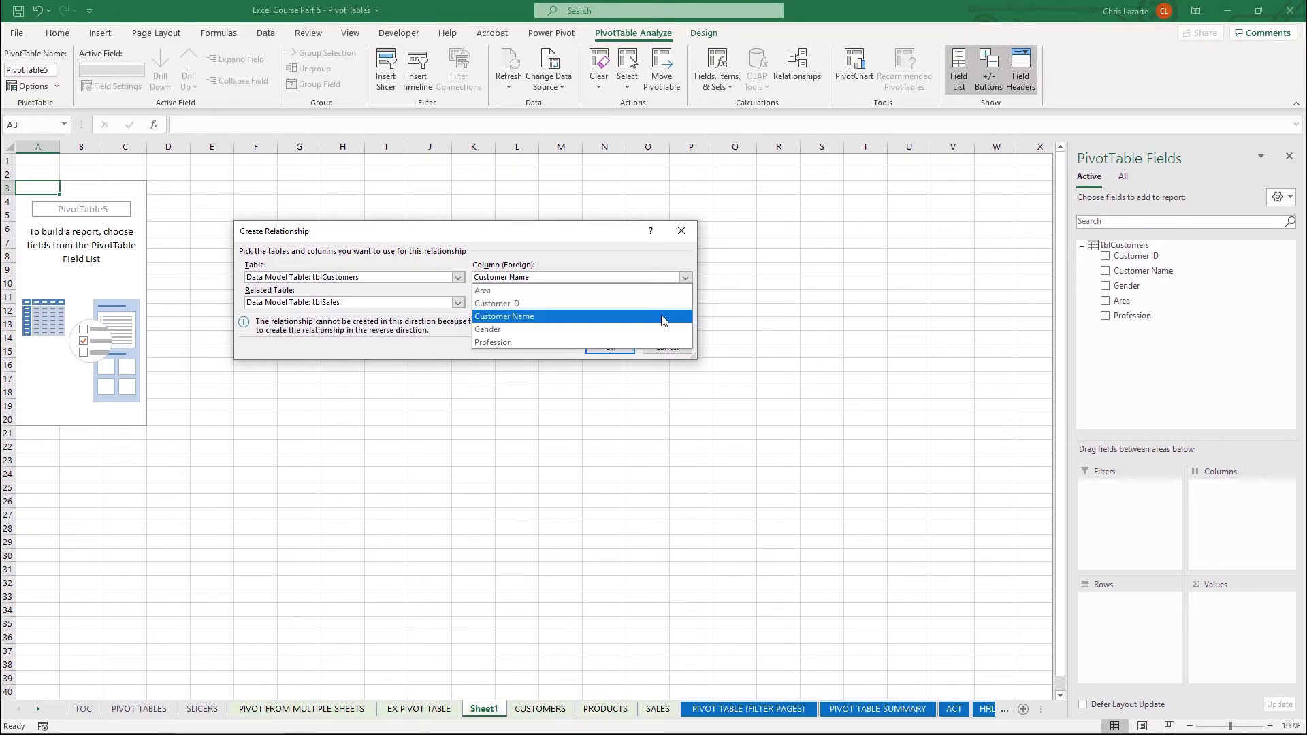
pyautogui.click(655, 305)
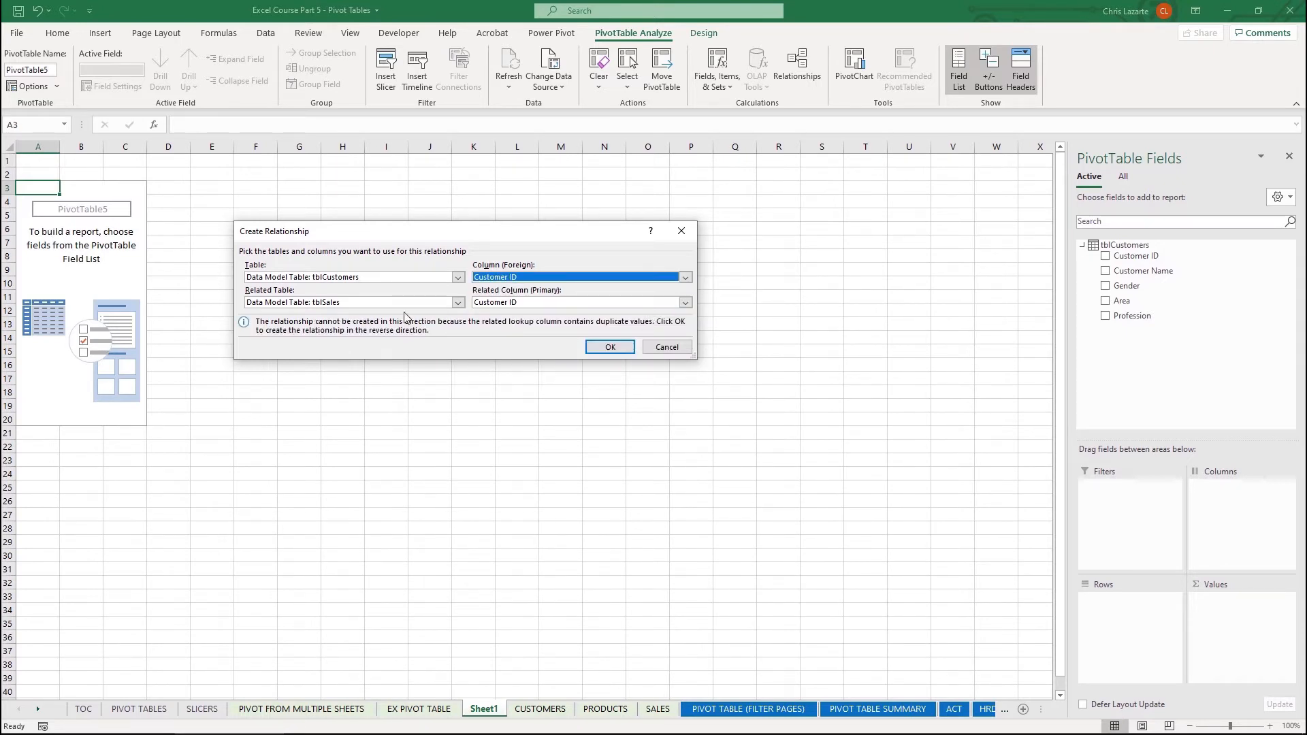
pyautogui.click(609, 347)
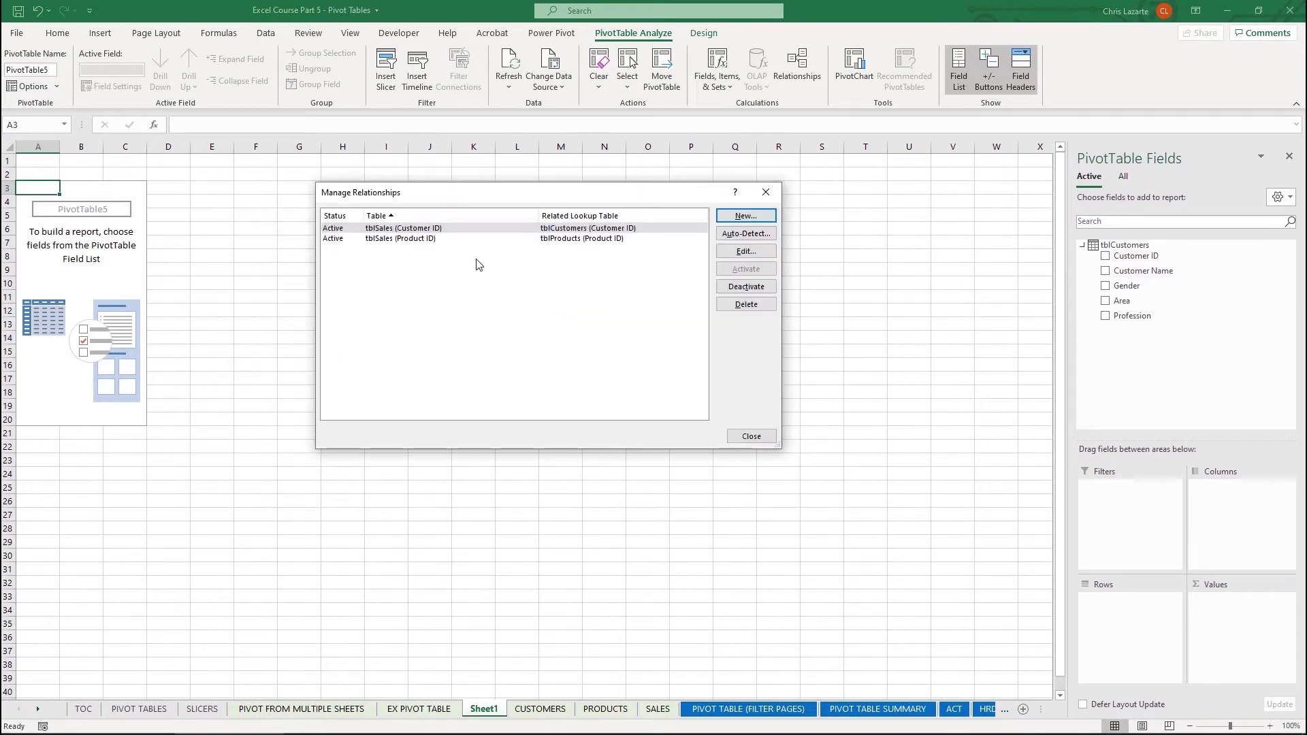
pyautogui.click(468, 242)
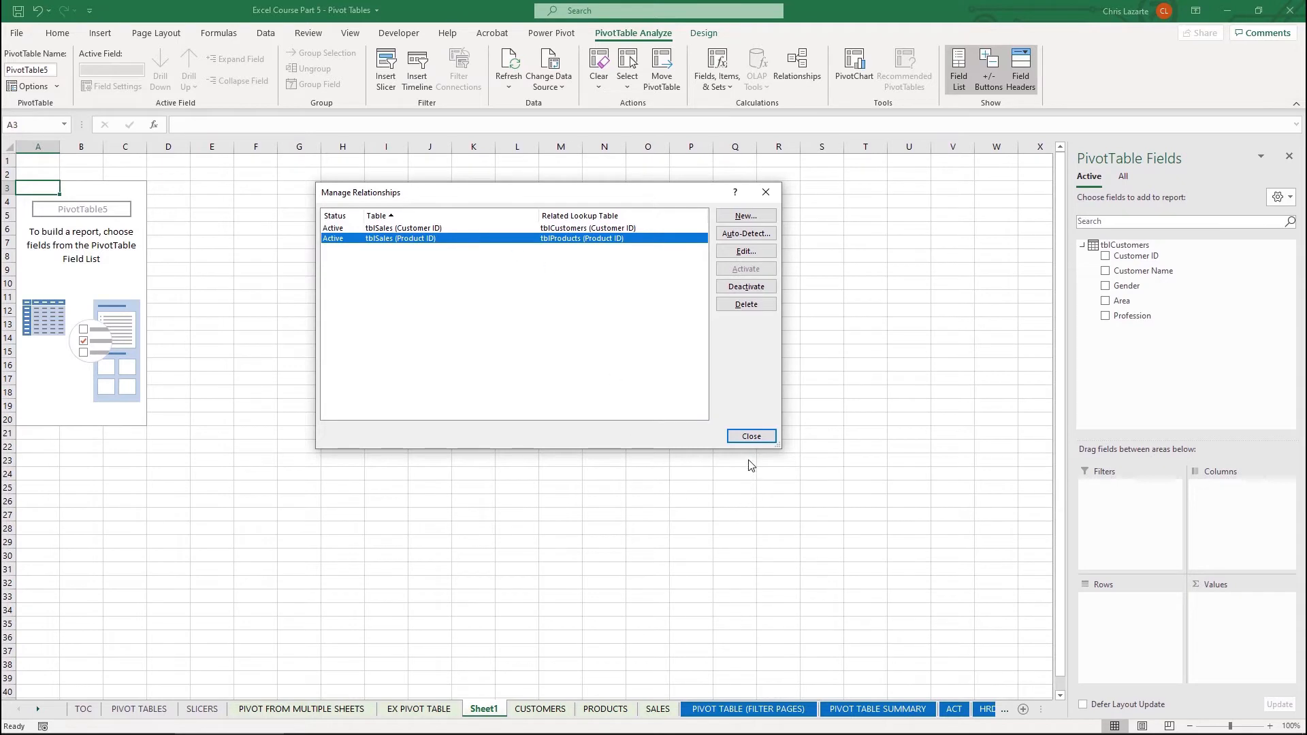
pyautogui.click(750, 437)
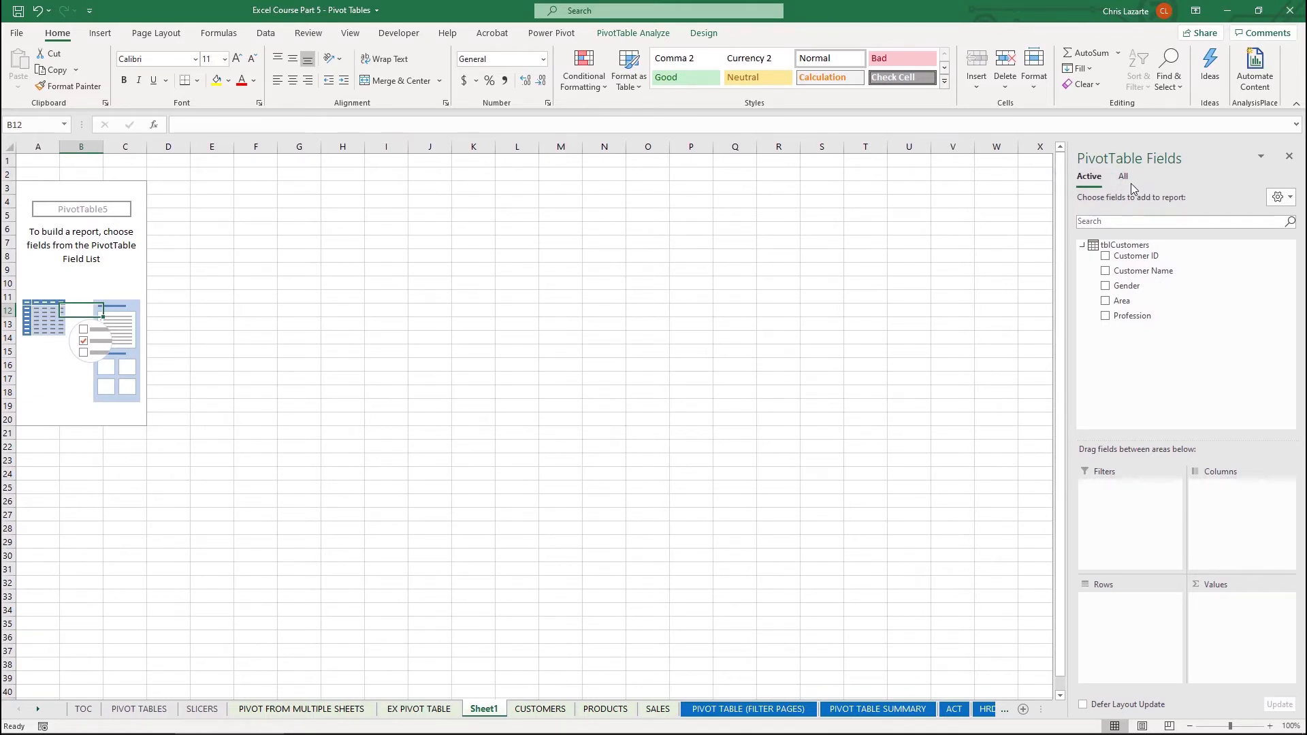
# Show all available tables in the PivotTable field list and check the fields of tblProducts and tblCustomers
pyautogui.click(1124, 177)
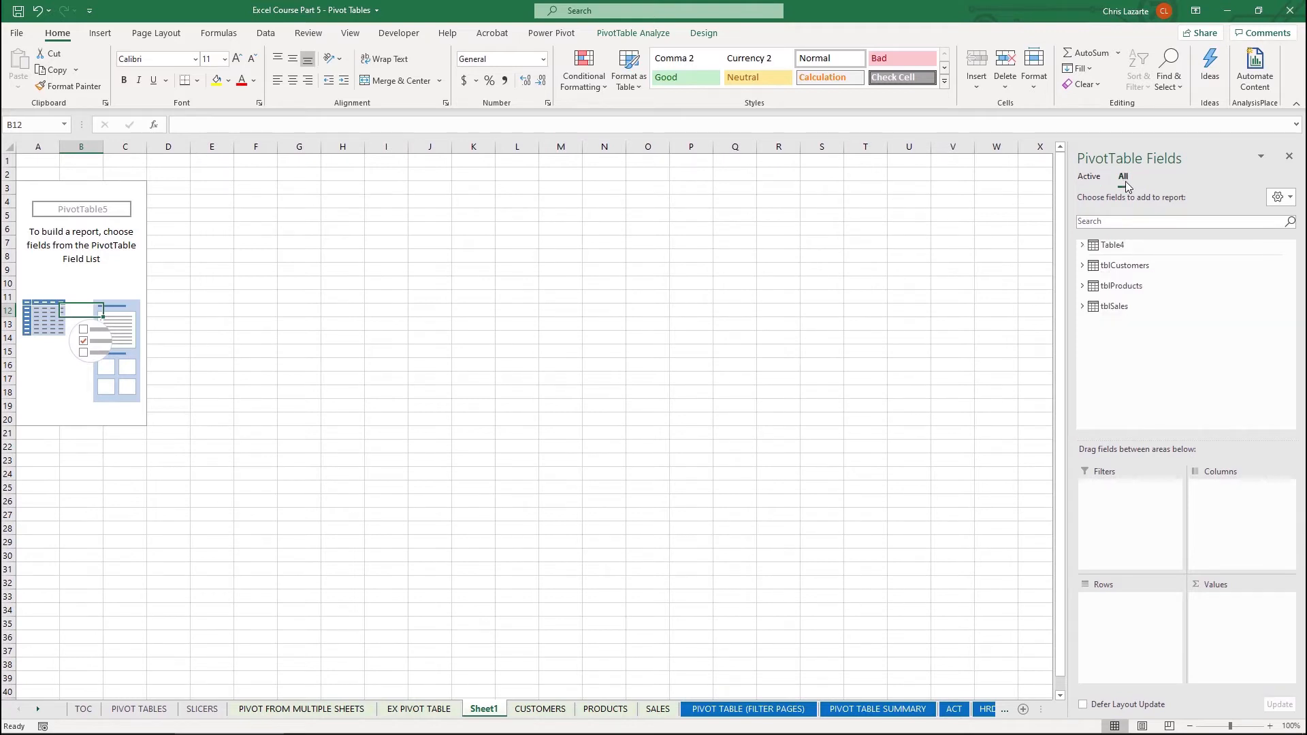
pyautogui.click(1083, 288)
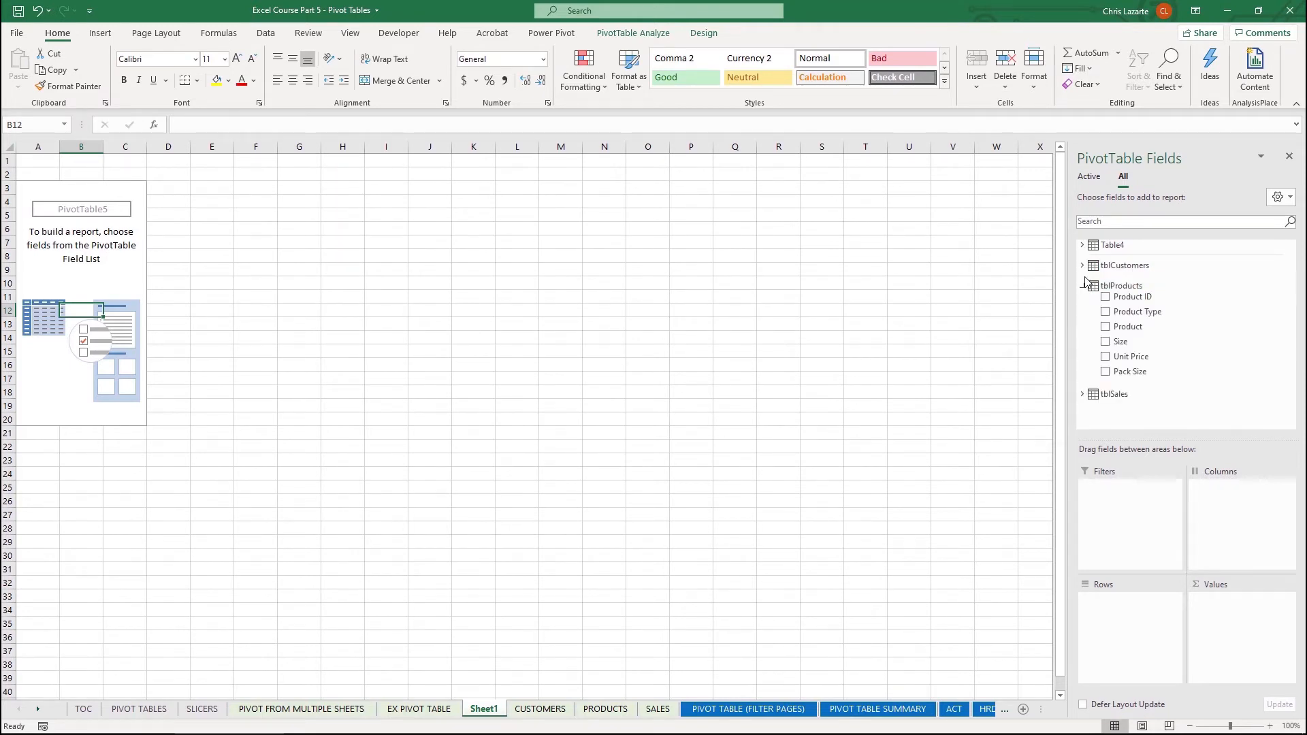
pyautogui.click(1083, 267)
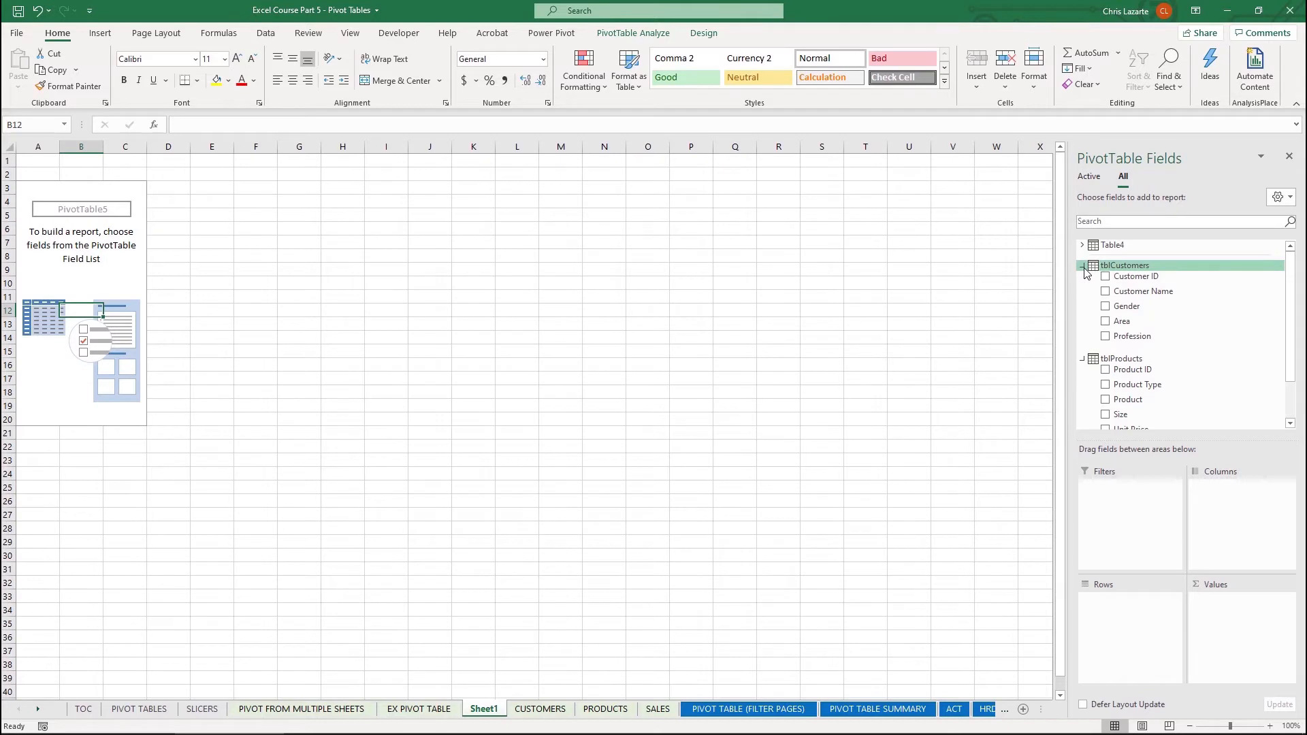
pyautogui.click(1083, 267)
pyautogui.click(1083, 287)
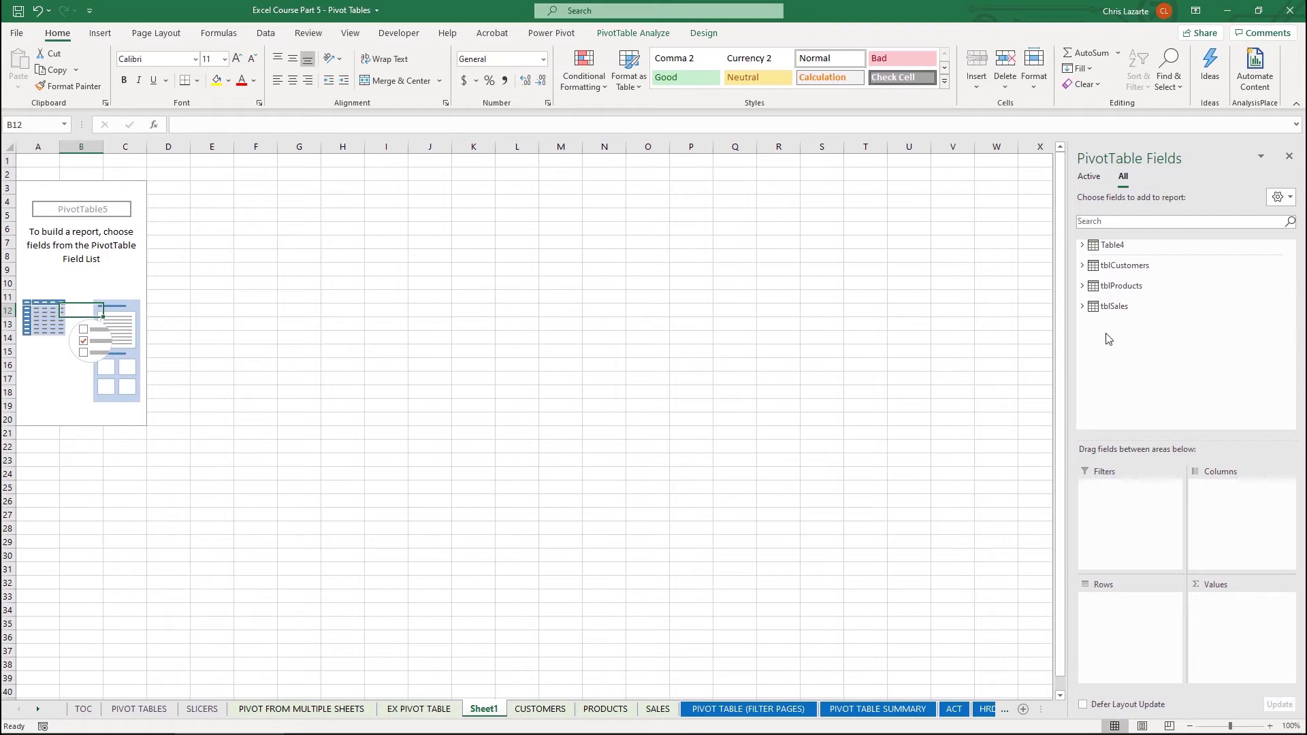
# Review the source columns on the CUSTOMERS, PRODUCTS and SALES sheets and return to the PivotTable on Sheet1
pyautogui.click(548, 709)
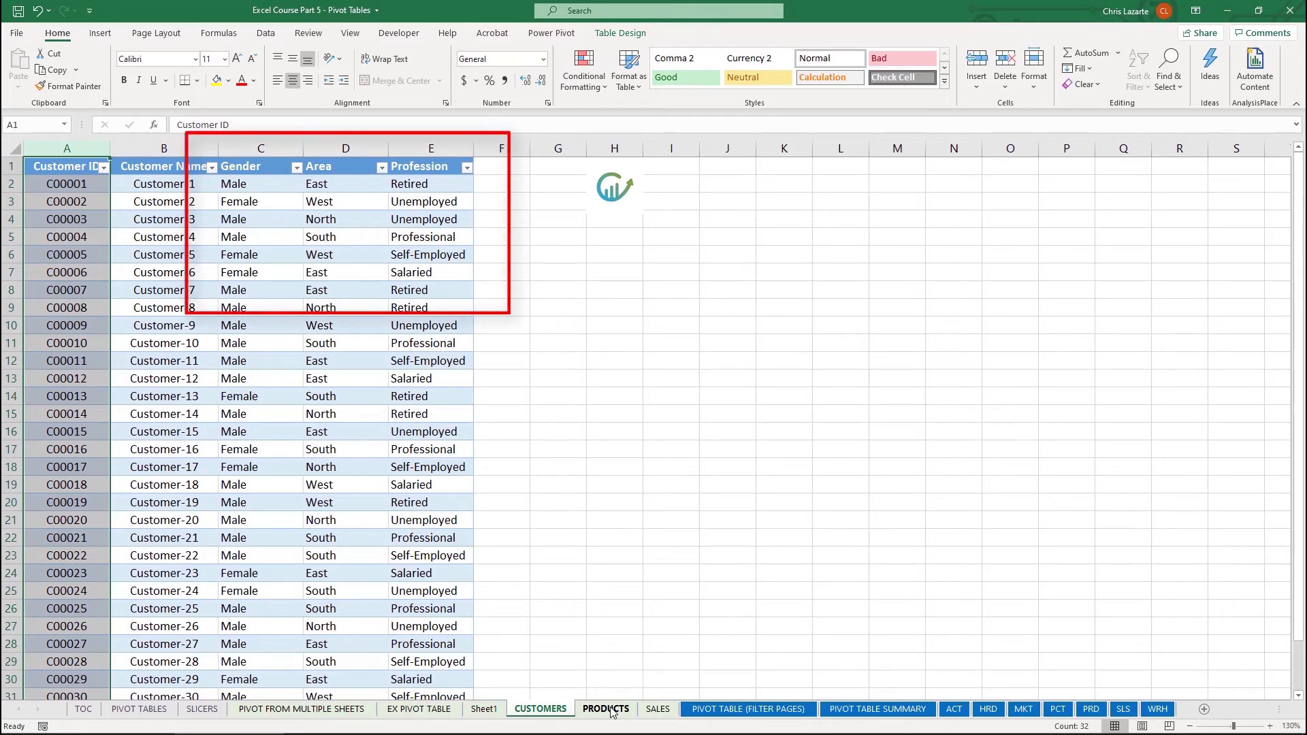
pyautogui.click(606, 710)
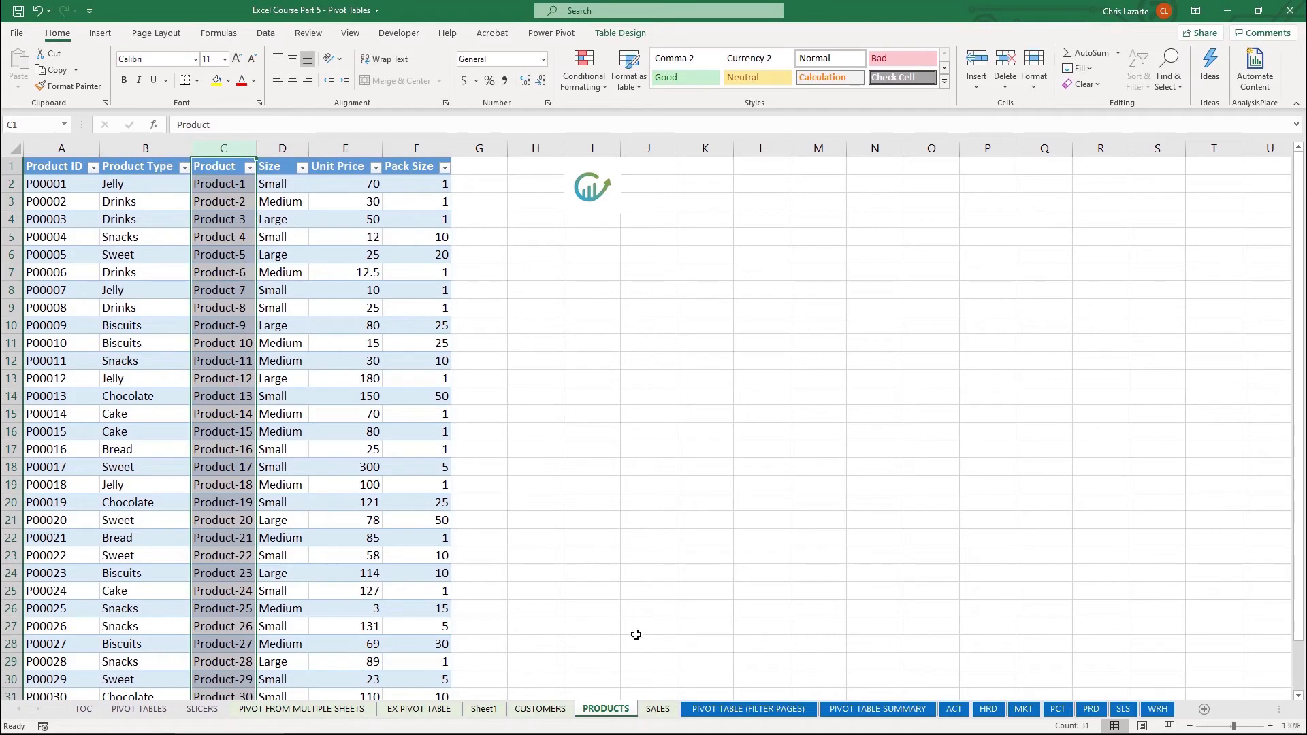
pyautogui.click(658, 709)
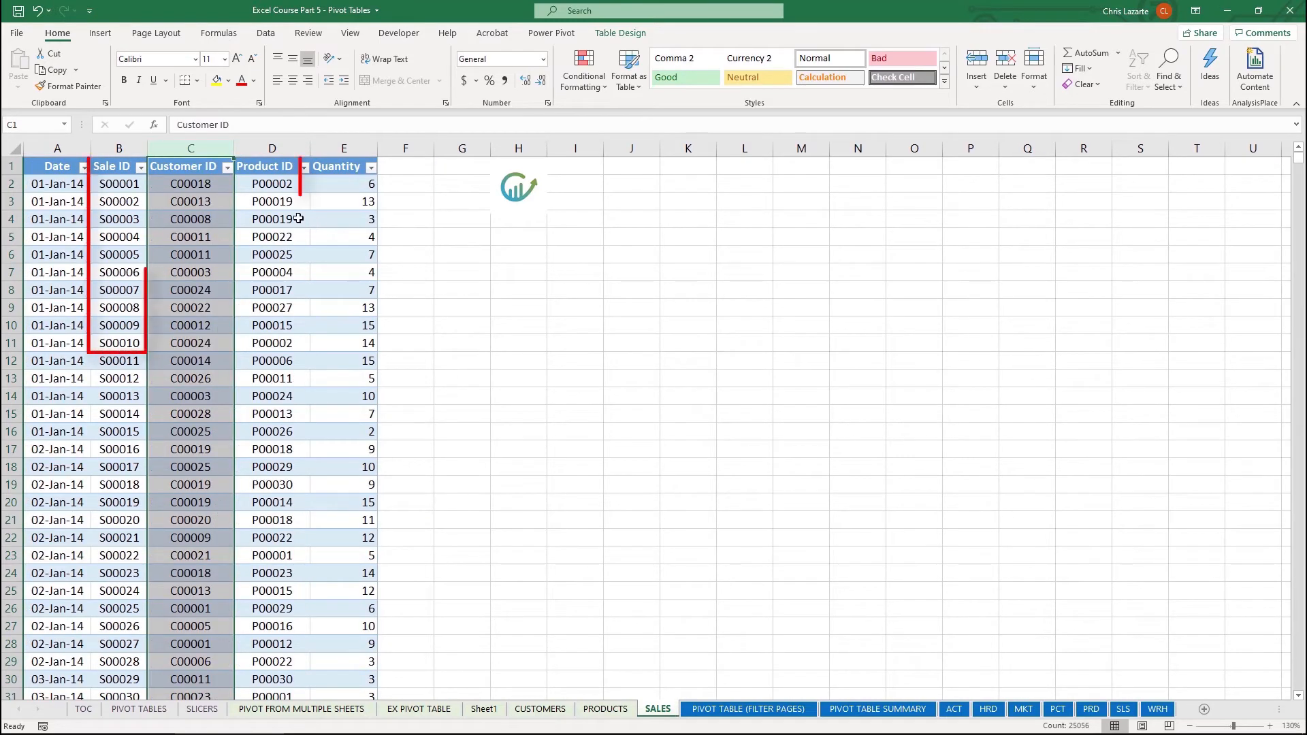
pyautogui.click(303, 220)
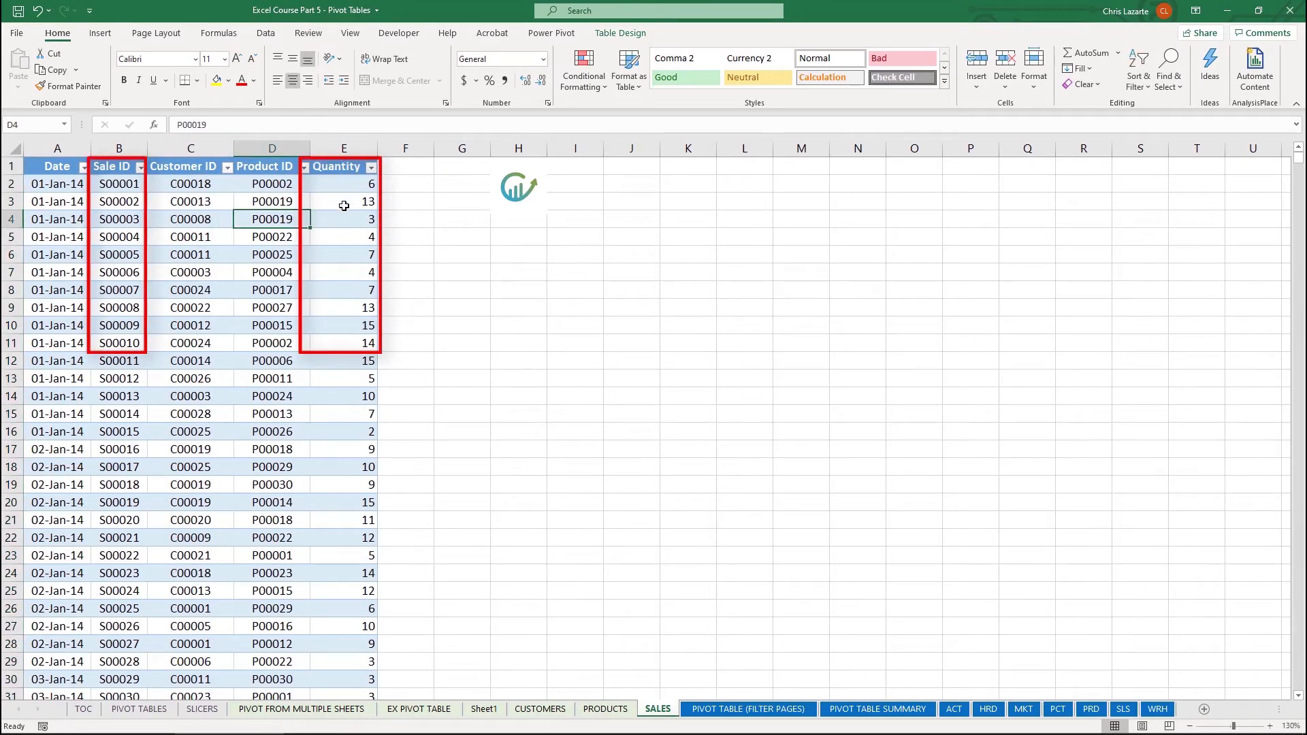
pyautogui.click(485, 709)
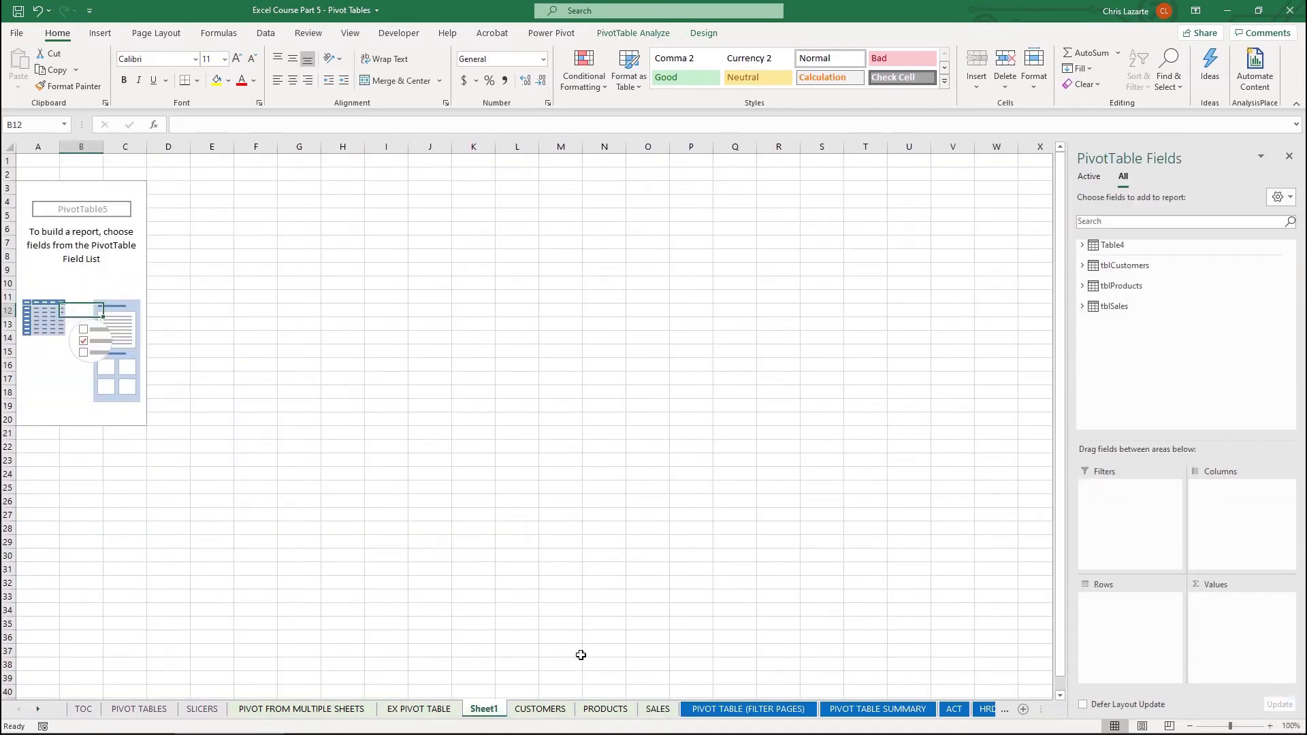
# Expand the fields of tblCustomers, tblProducts and tblSales, and add Customer ID from tblSales to the PivotTable rows
pyautogui.click(1085, 266)
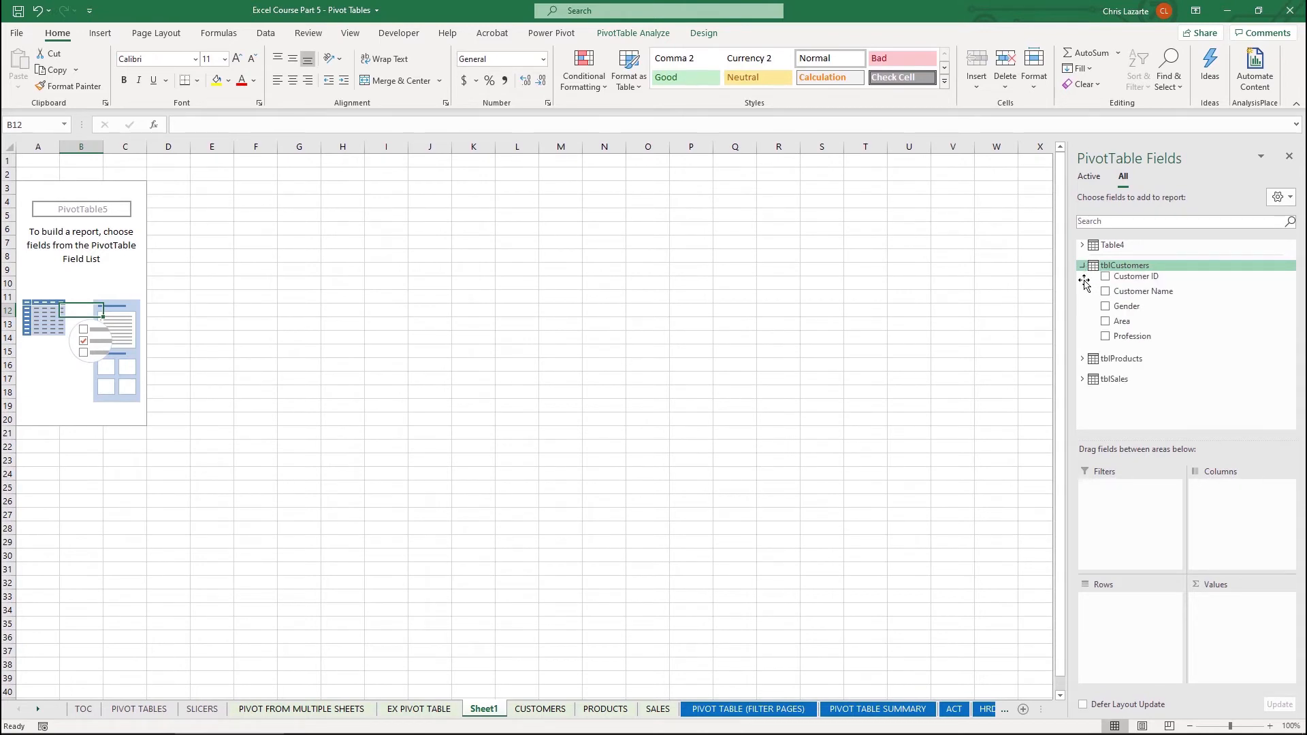
pyautogui.click(1083, 358)
pyautogui.scroll(-1, 1083, 365)
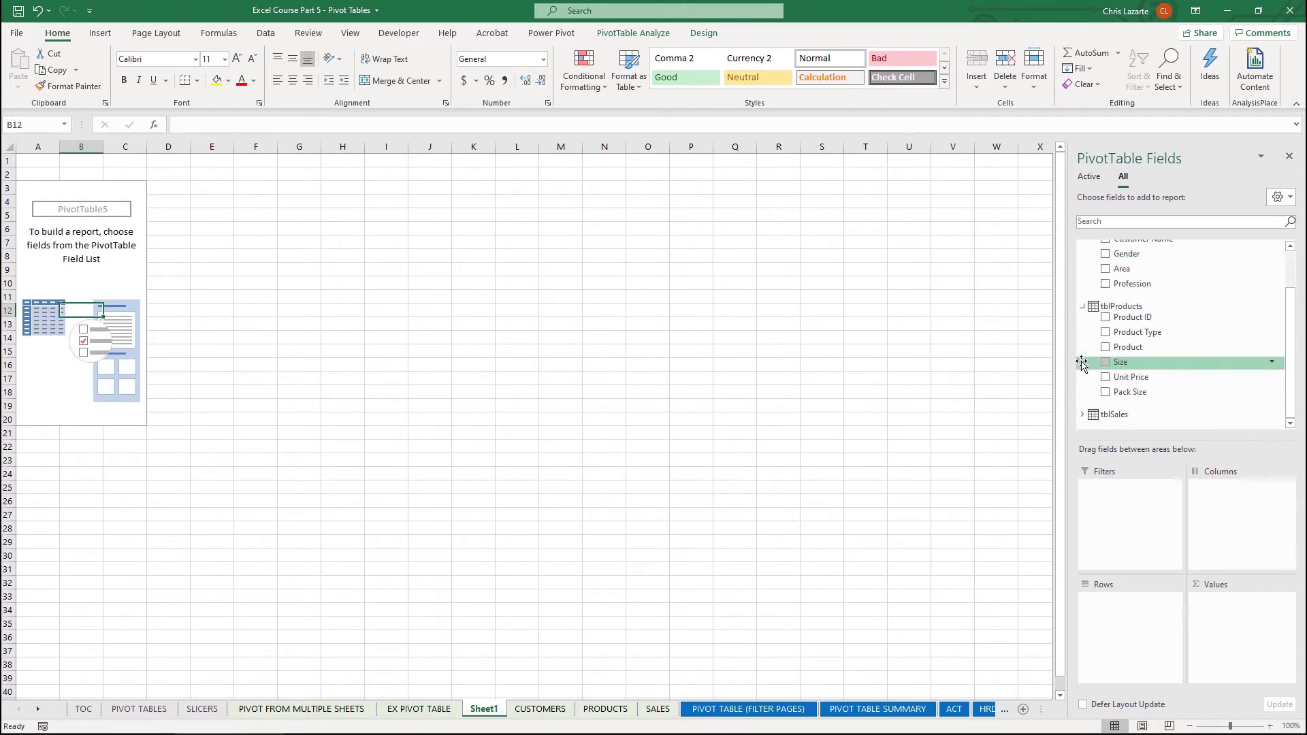
pyautogui.click(1081, 417)
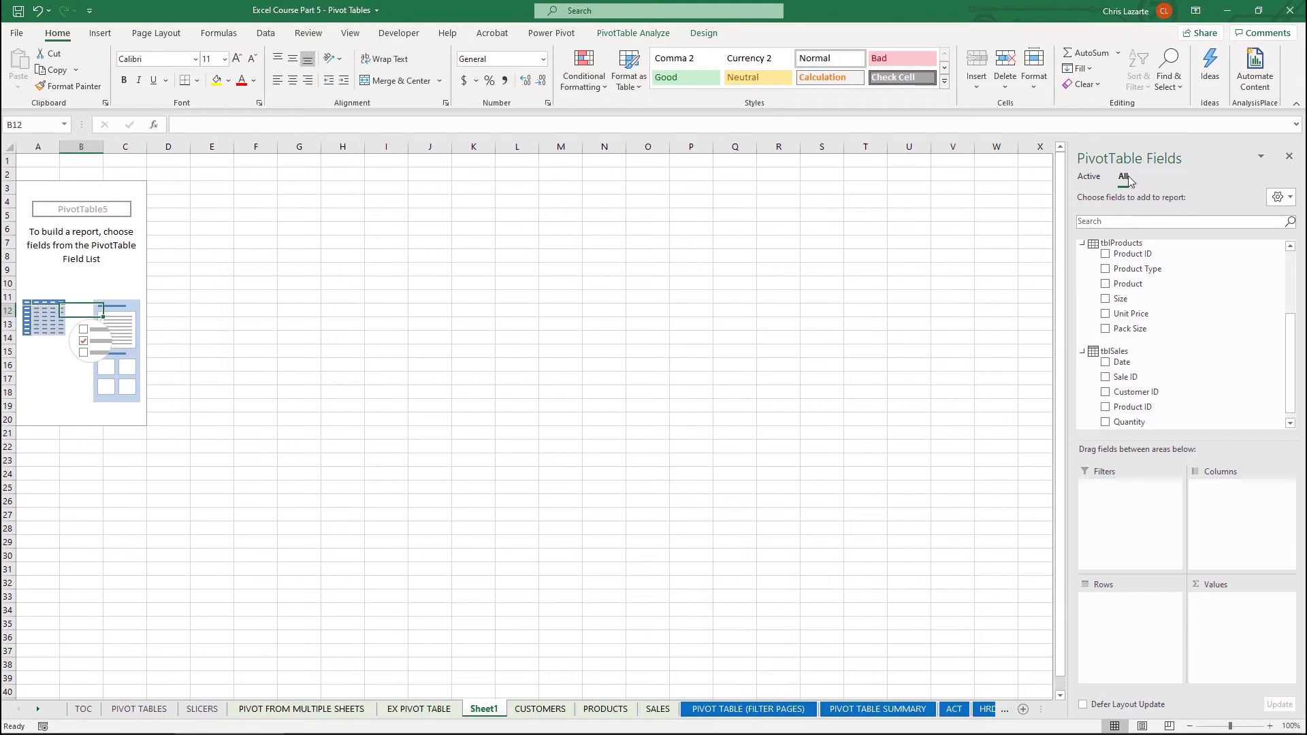
pyautogui.scroll(3, 1143, 315)
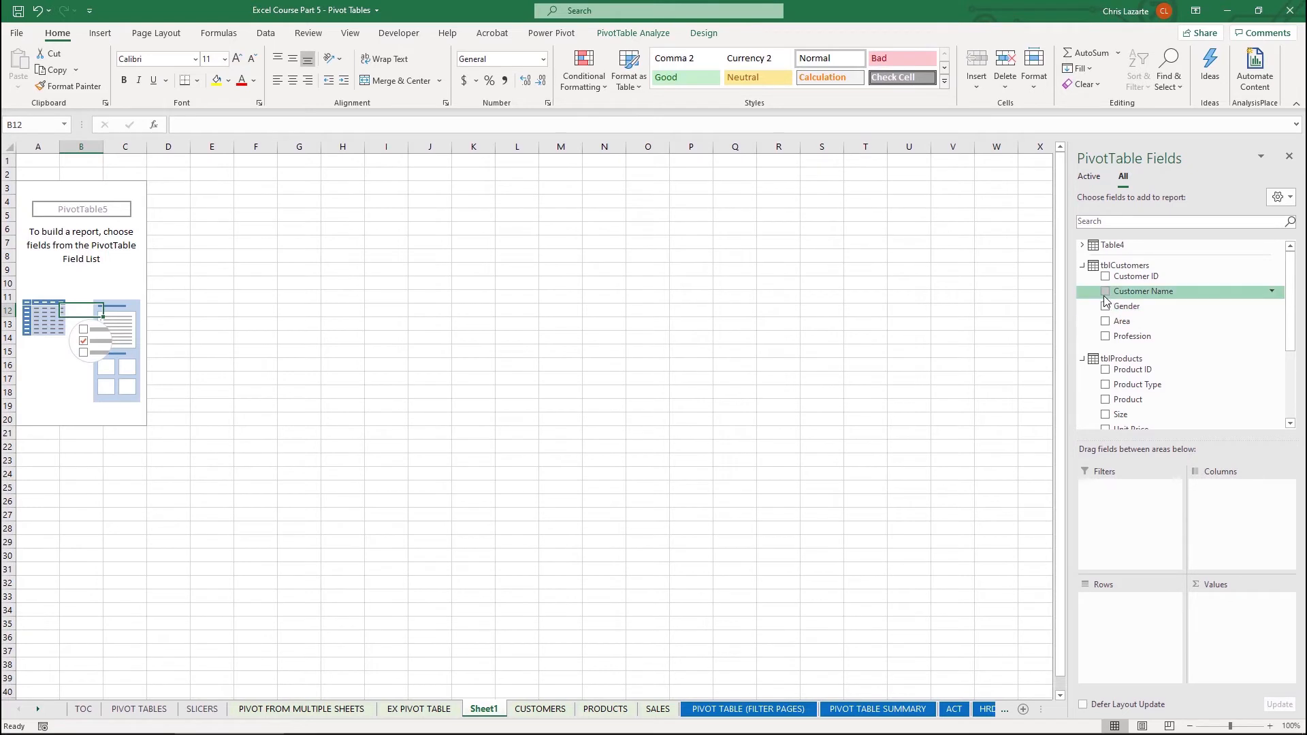
pyautogui.scroll(-3, 1108, 340)
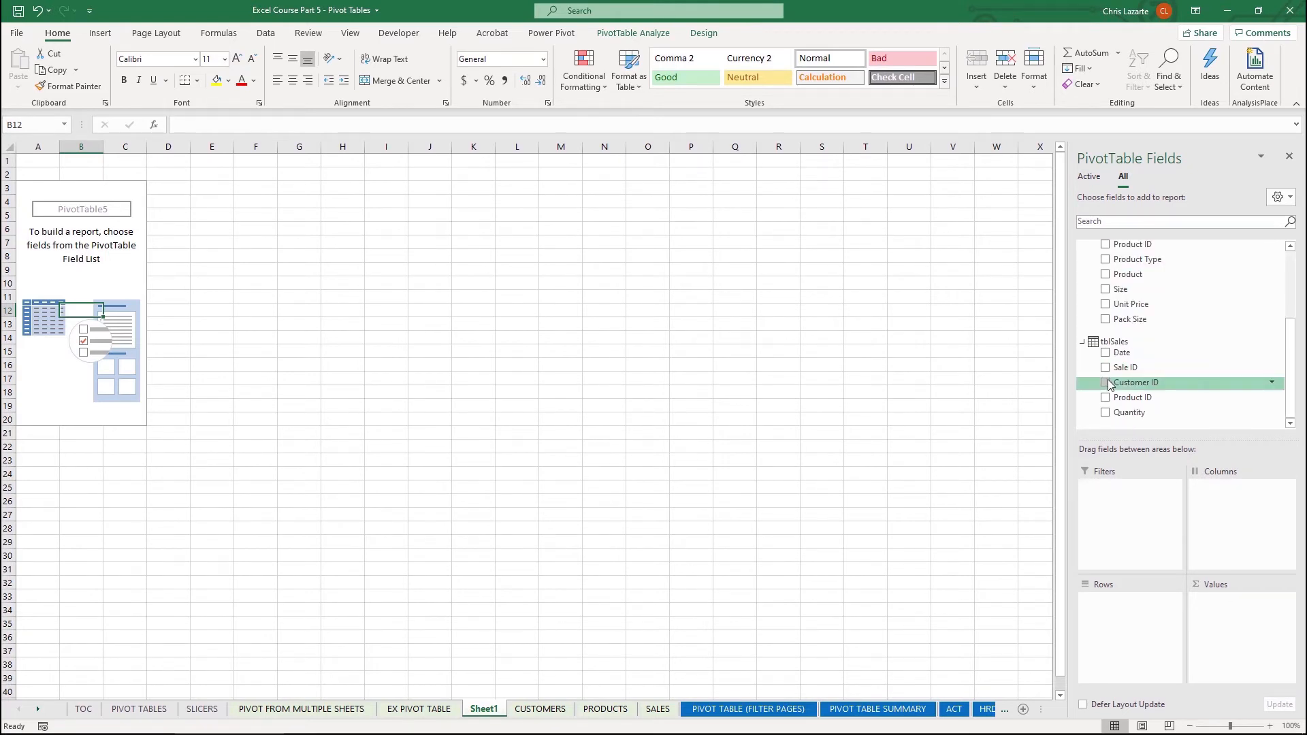
pyautogui.click(1106, 382)
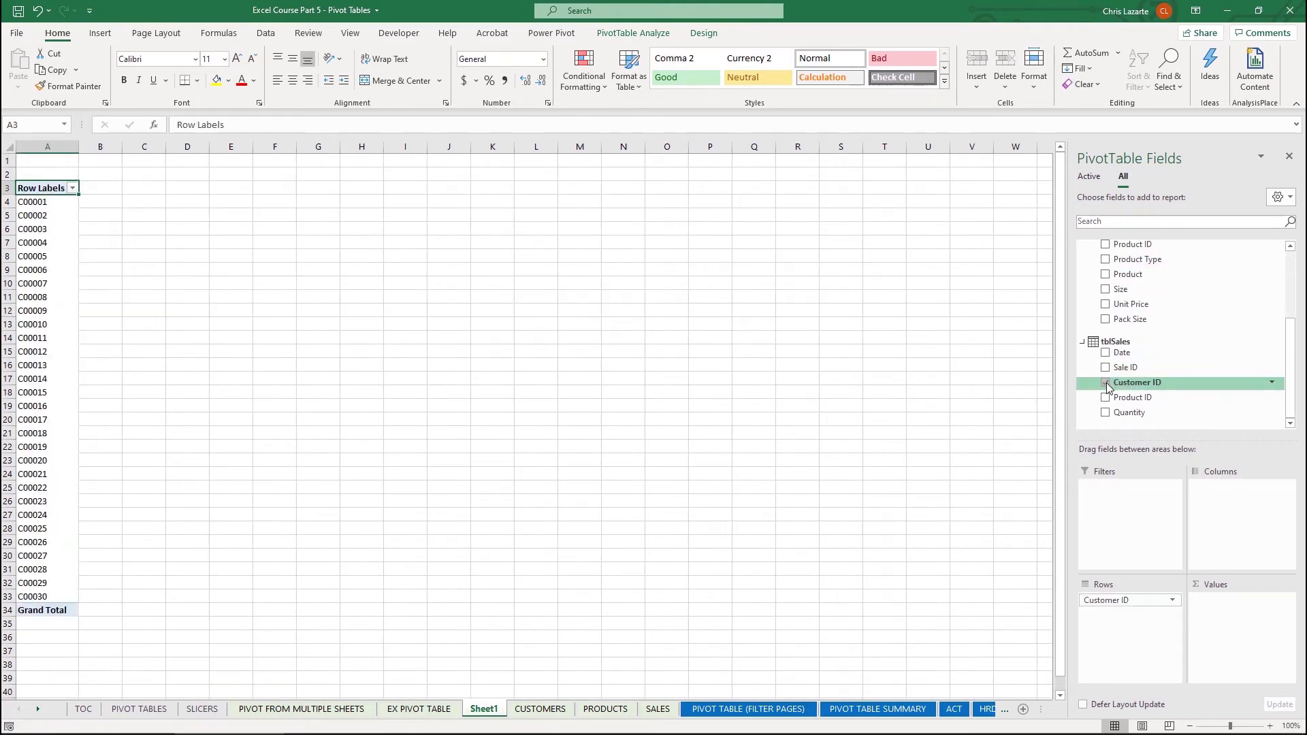
# Add Quantity from tblSales to the PivotTable values as a sum
pyautogui.scroll(1, 1133, 333)
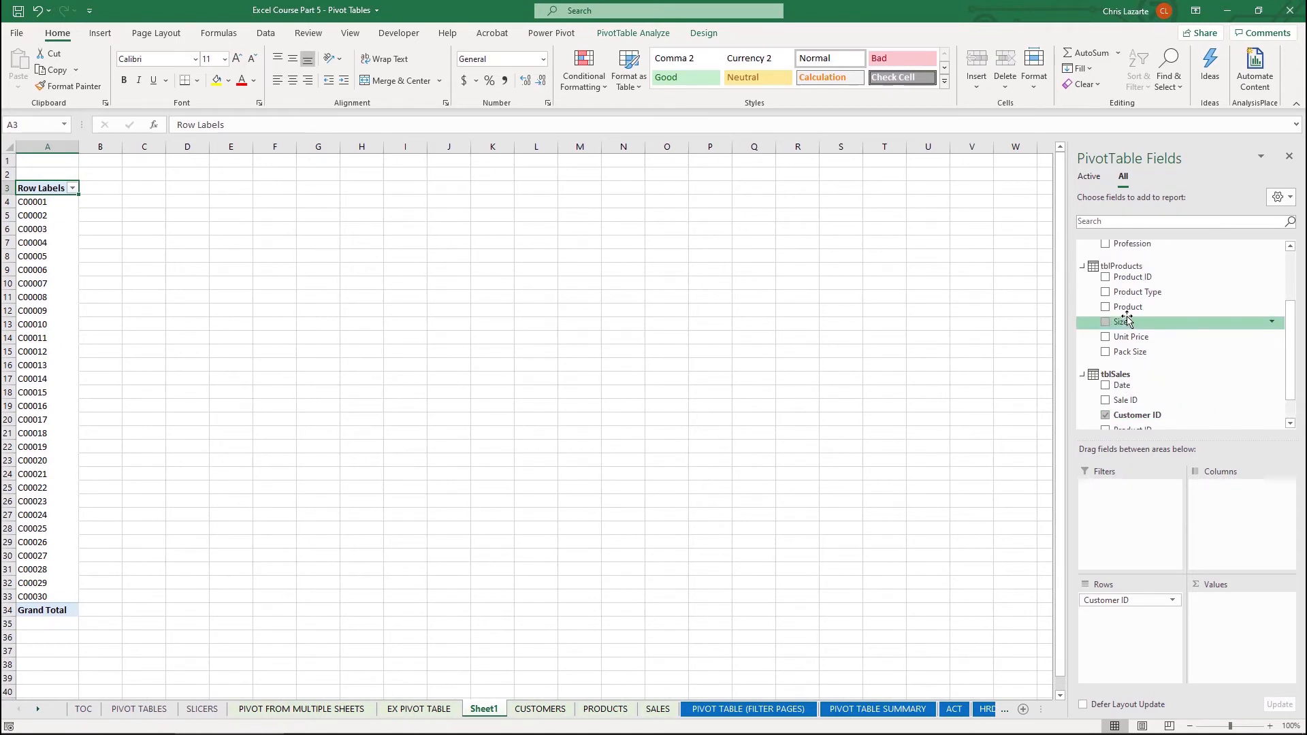
pyautogui.scroll(-1, 1134, 381)
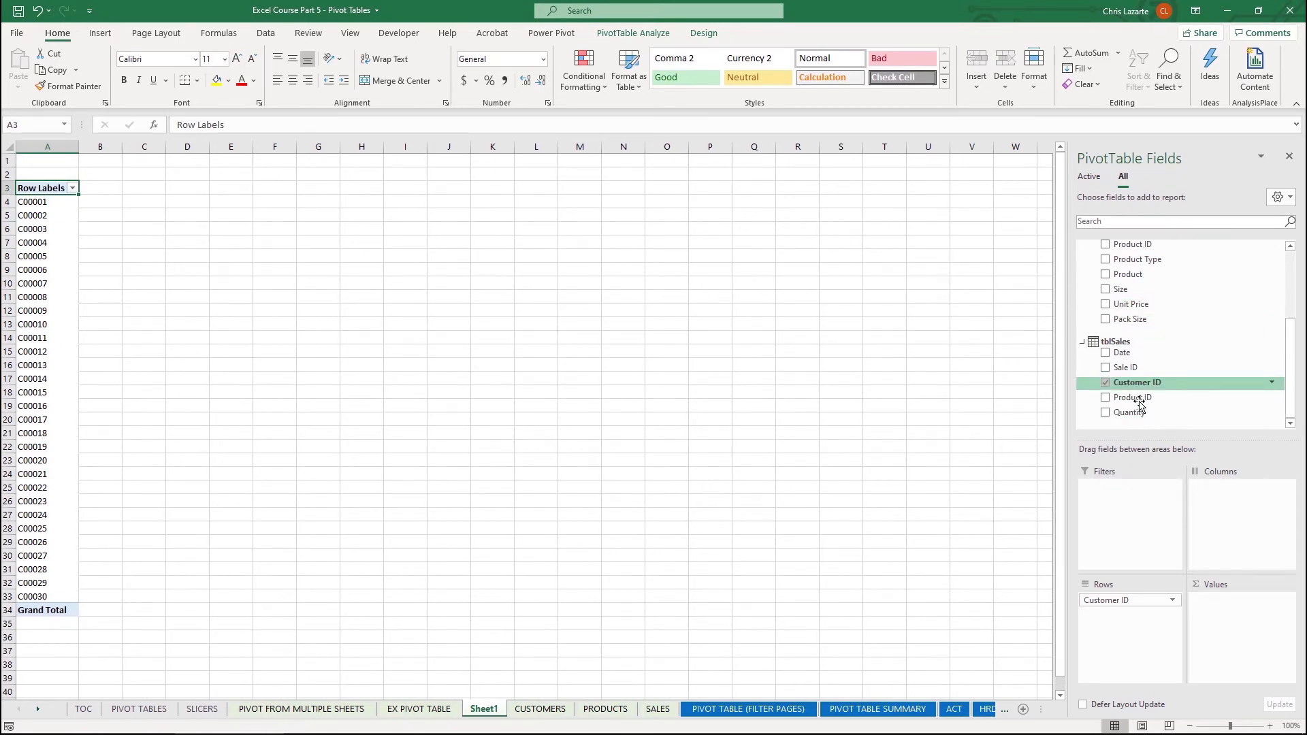
pyautogui.click(1106, 414)
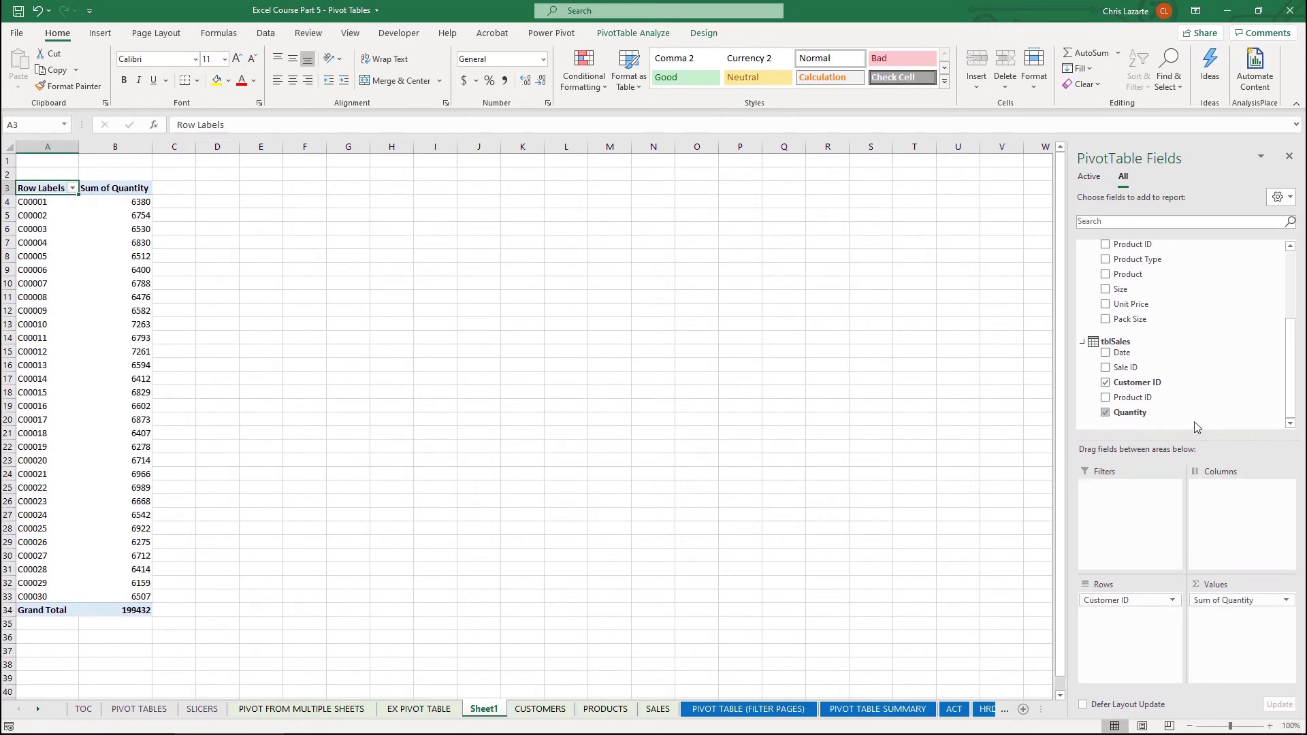
# Add the Product field from tblProducts to the PivotTable and place it in the columns area
pyautogui.scroll(1, 1157, 292)
pyautogui.scroll(2, 1174, 351)
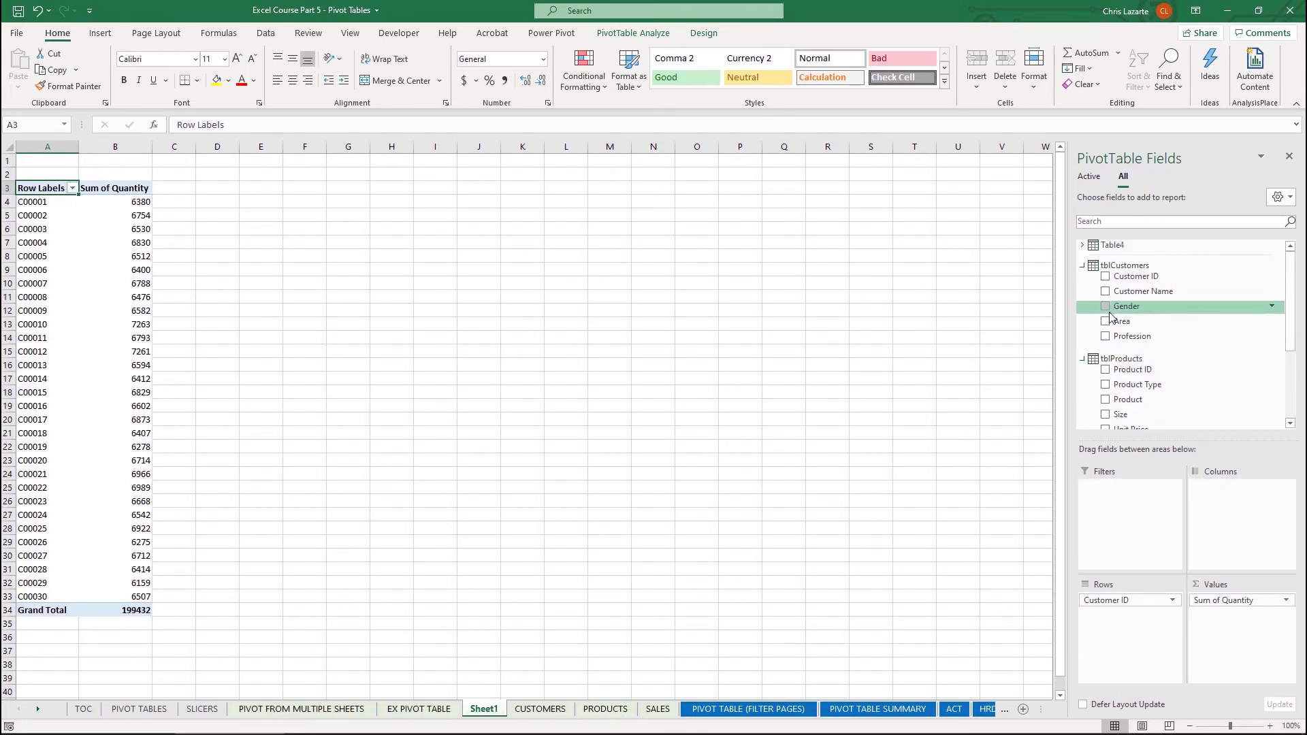
pyautogui.scroll(-1, 1108, 366)
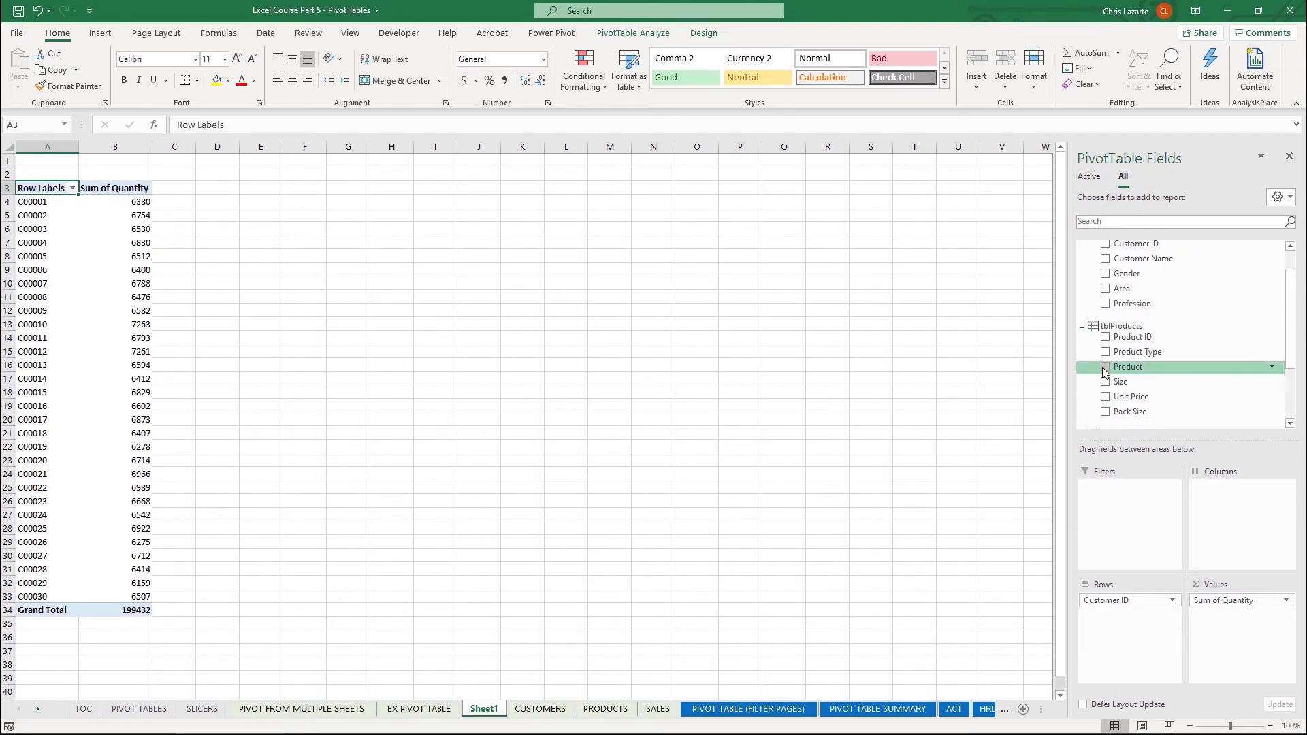
pyautogui.click(1105, 368)
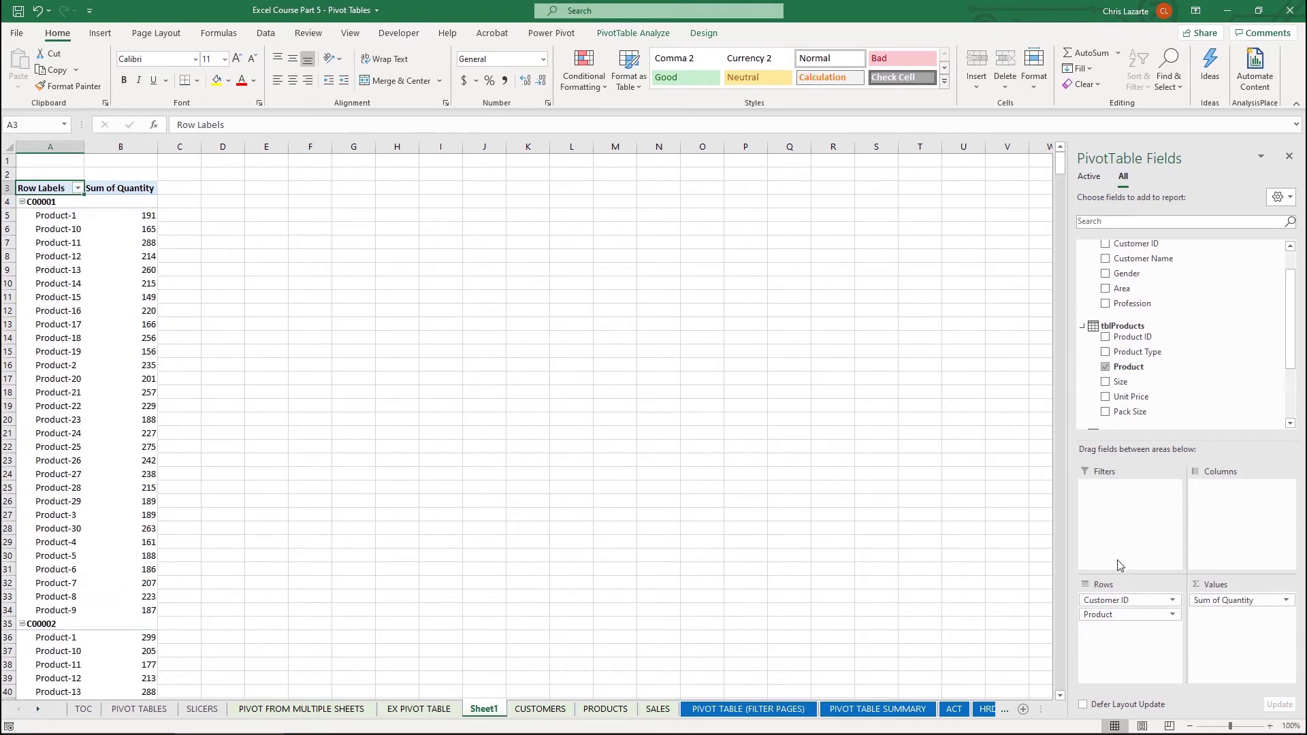
pyautogui.moveTo(1120, 618); pyautogui.dragTo(1237, 534)
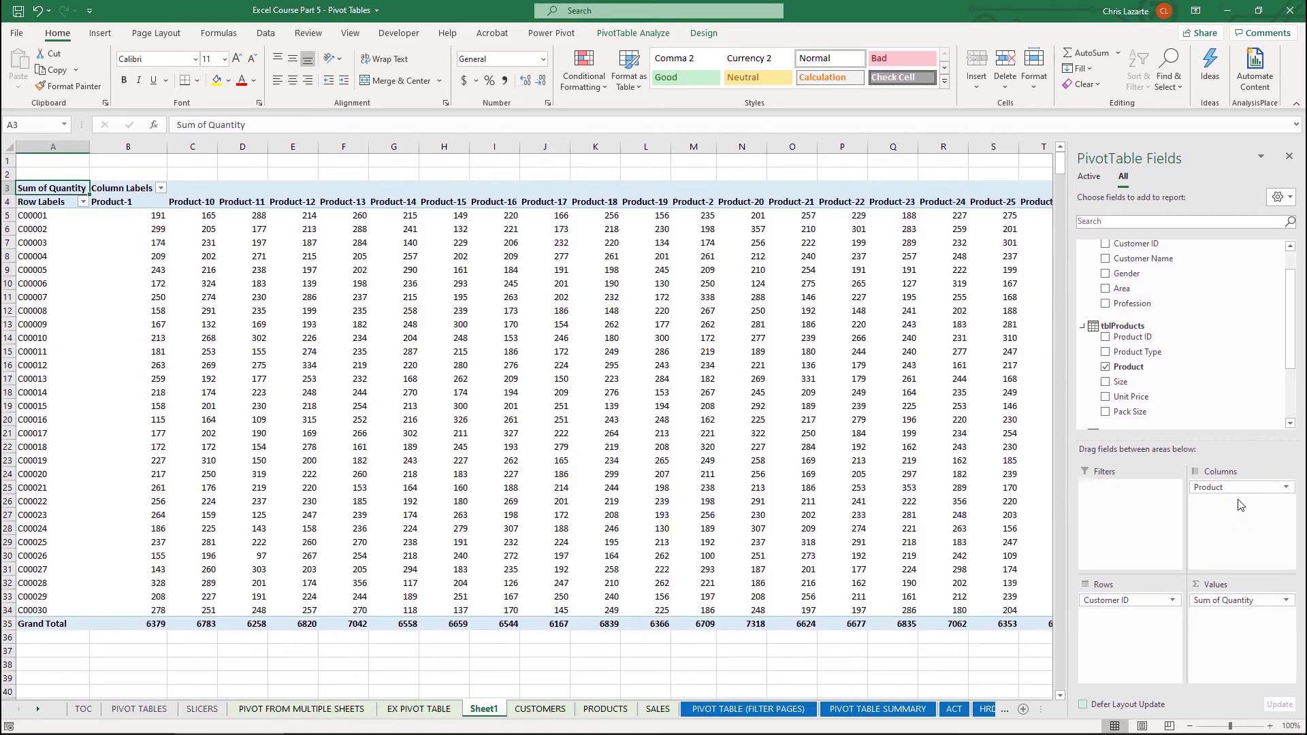
# Add Gender from tblCustomers to the PivotTable rows above Customer ID
pyautogui.scroll(1, 1105, 310)
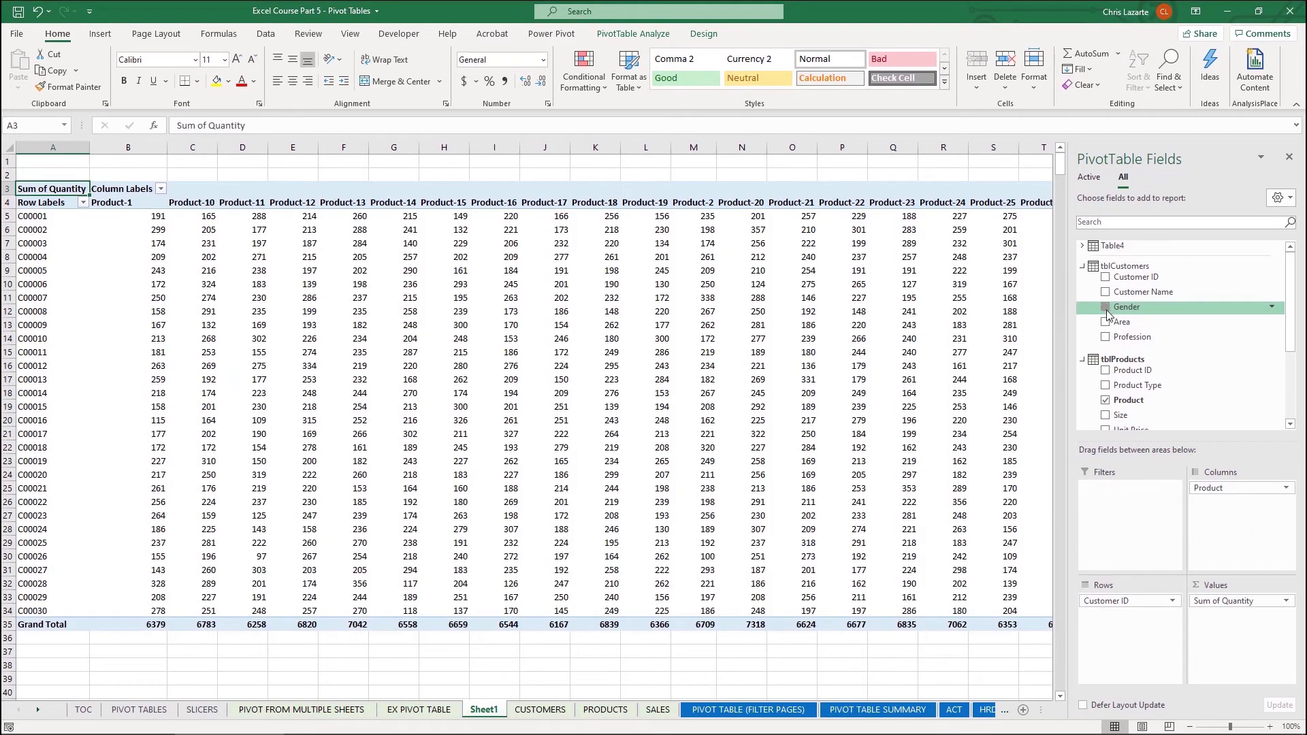
pyautogui.moveTo(1105, 309); pyautogui.dragTo(1152, 597)
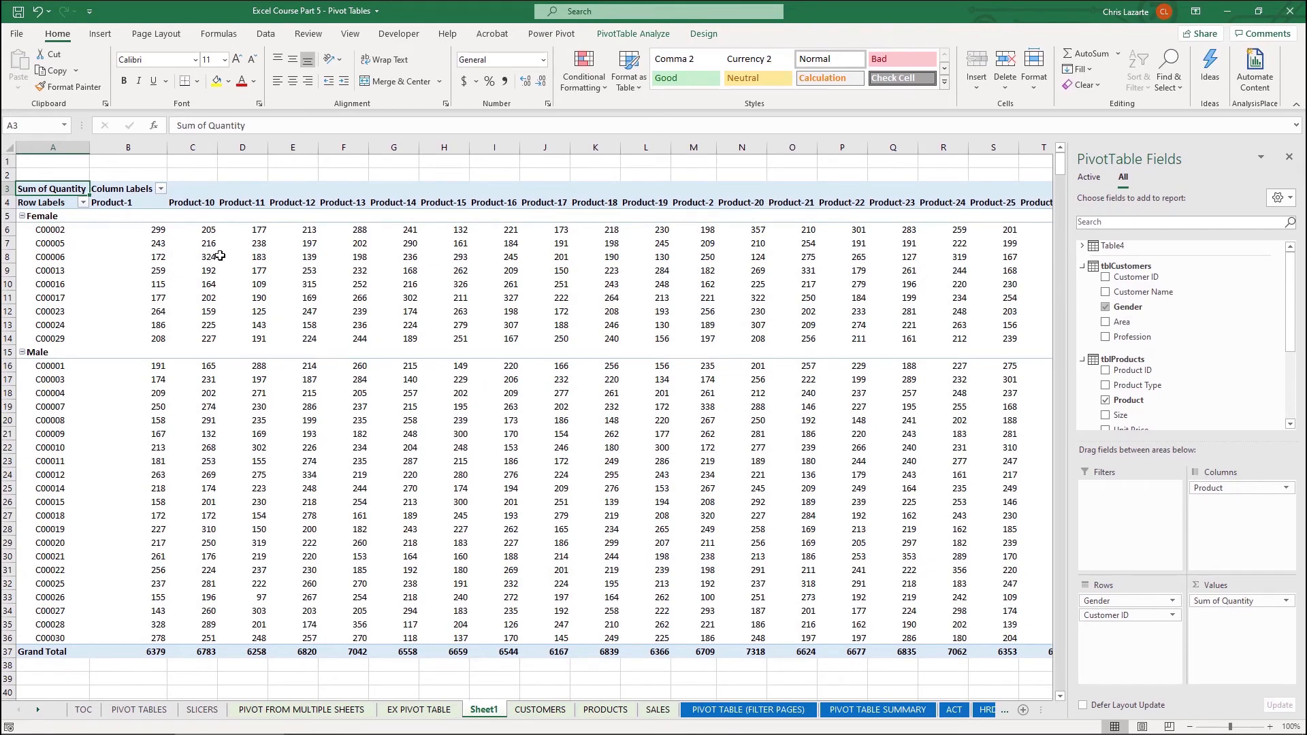
# Review the fields of tblCustomers, tblProducts and tblSales available to the PivotTable
pyautogui.moveTo(128, 240)
pyautogui.moveTo(98, 267)
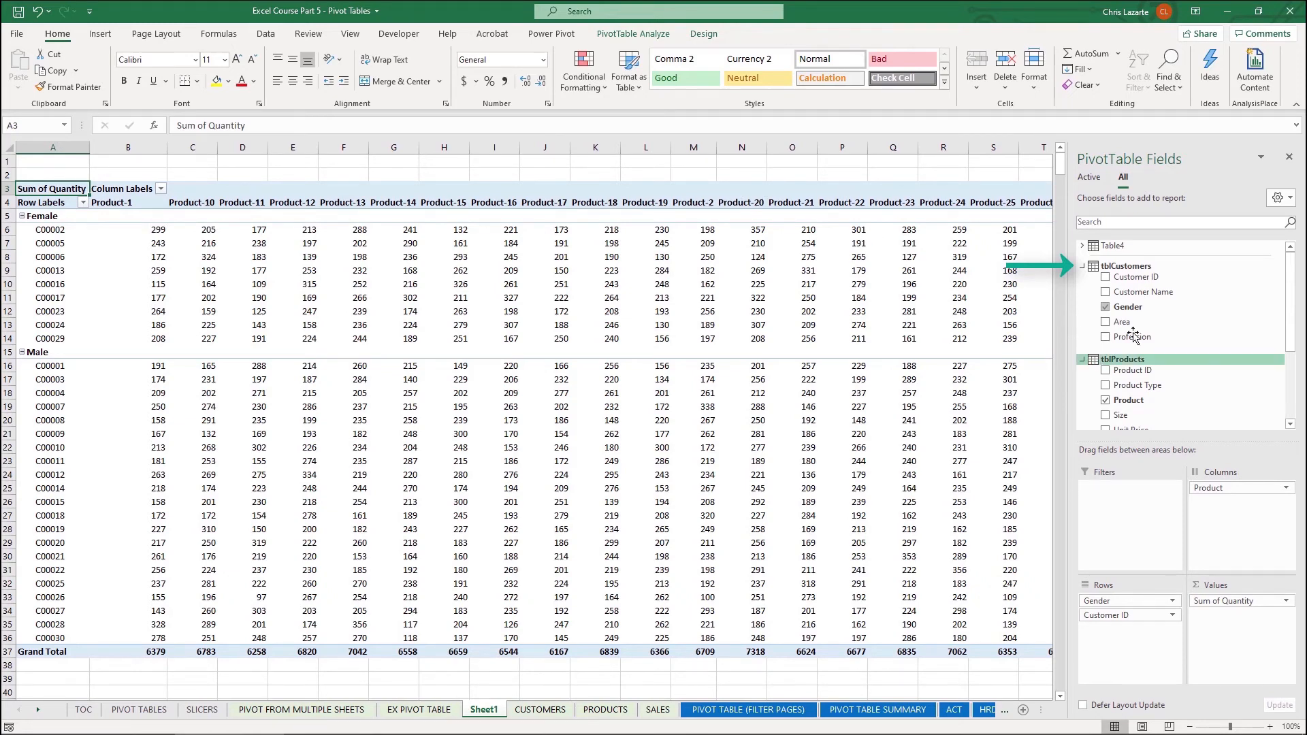
pyautogui.scroll(-1, 1170, 312)
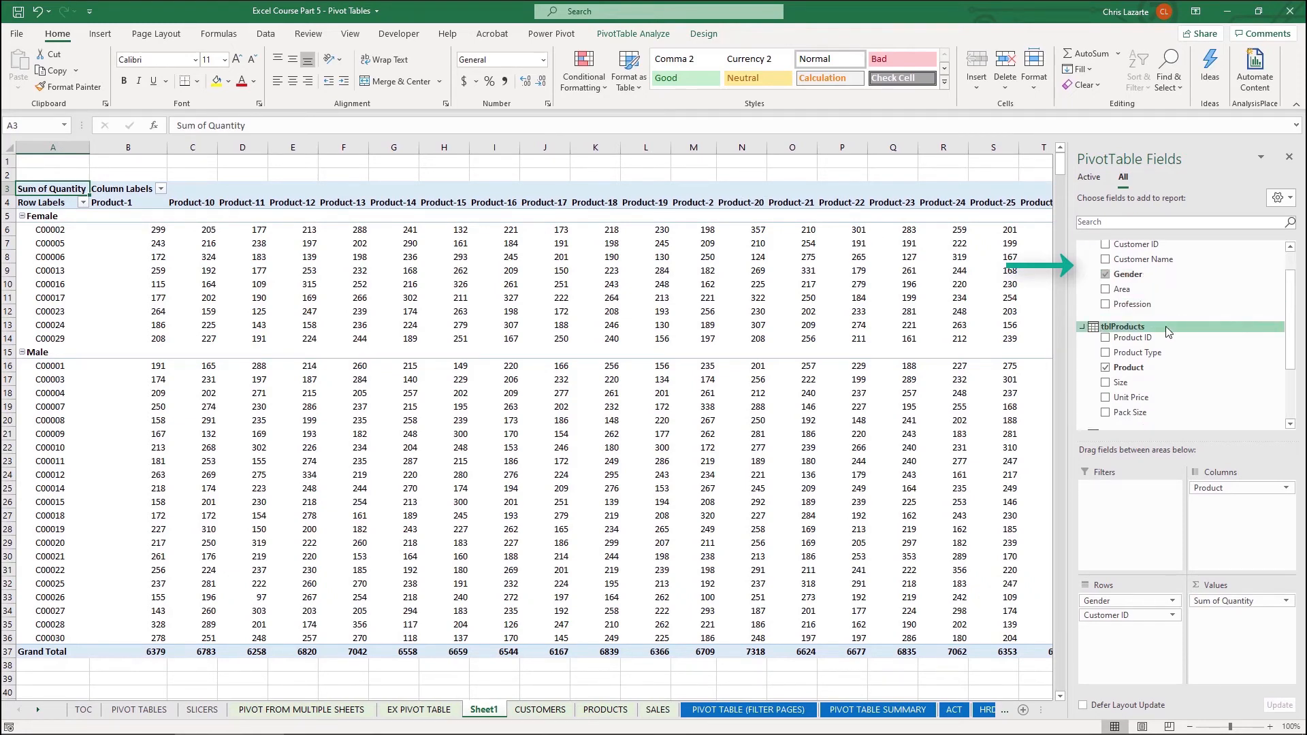
pyautogui.scroll(-3, 1171, 337)
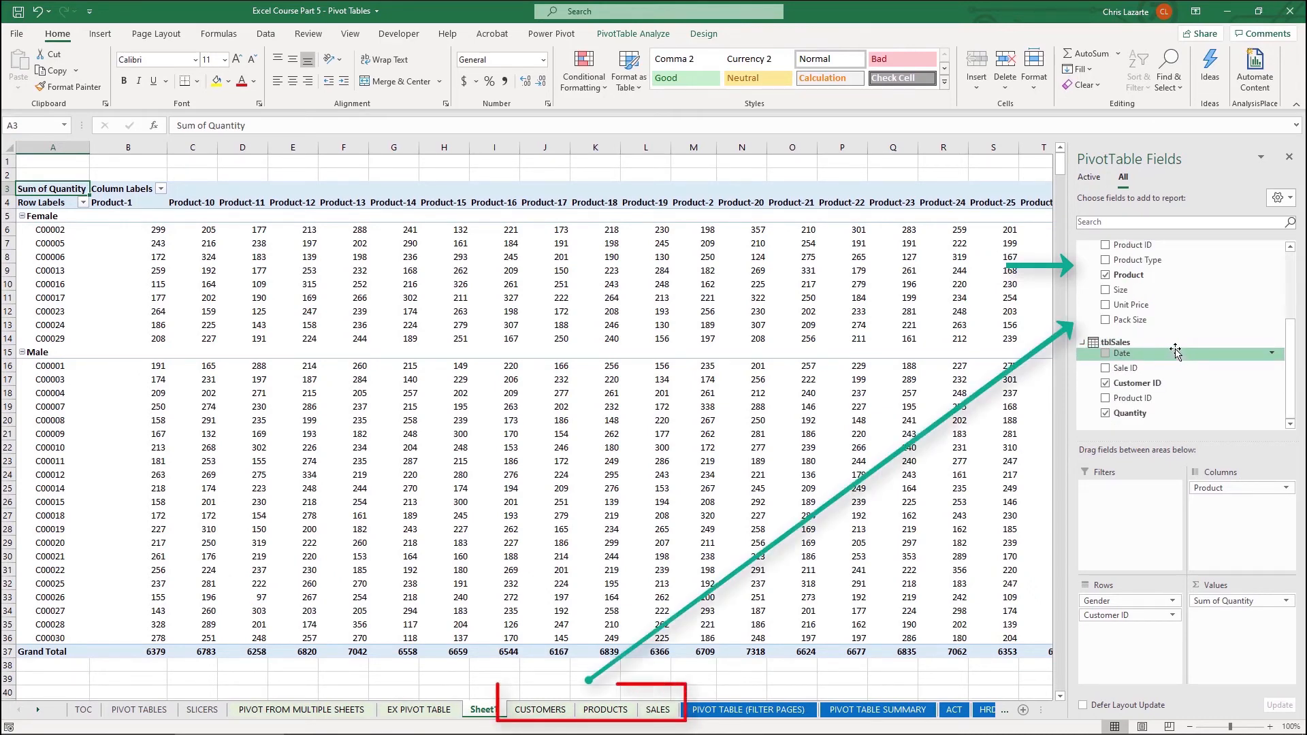
pyautogui.scroll(3, 1176, 351)
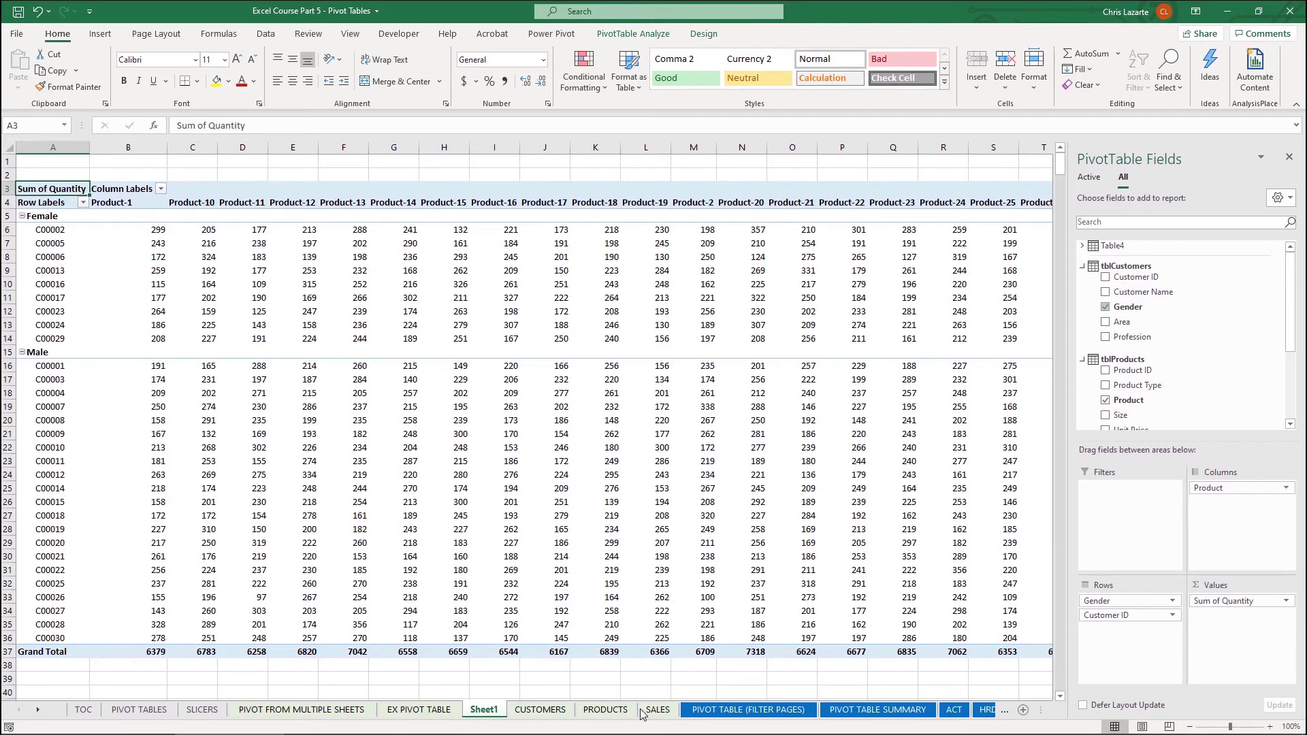
# Examine the CUSTOMERS, PRODUCTS and SALES sheets for the Customer ID and Product ID columns that link the tables
pyautogui.click(563, 712)
pyautogui.click(496, 520)
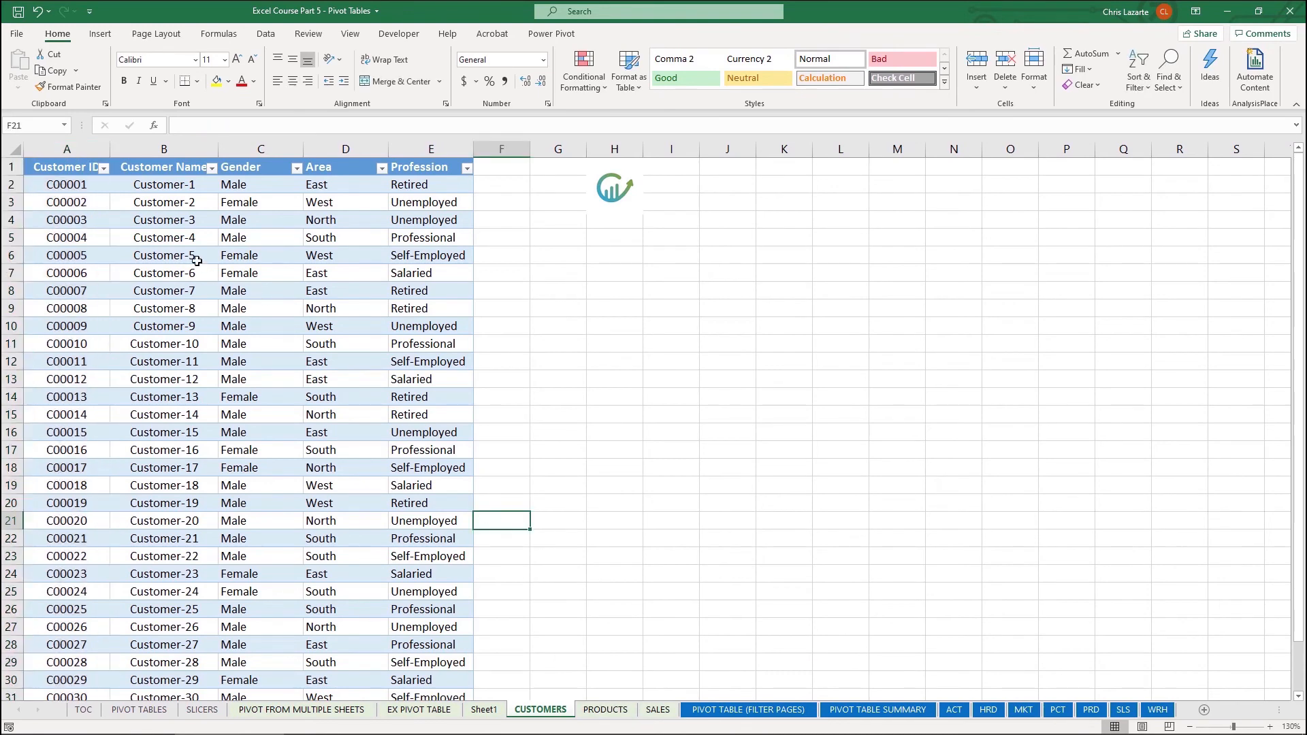
pyautogui.click(653, 712)
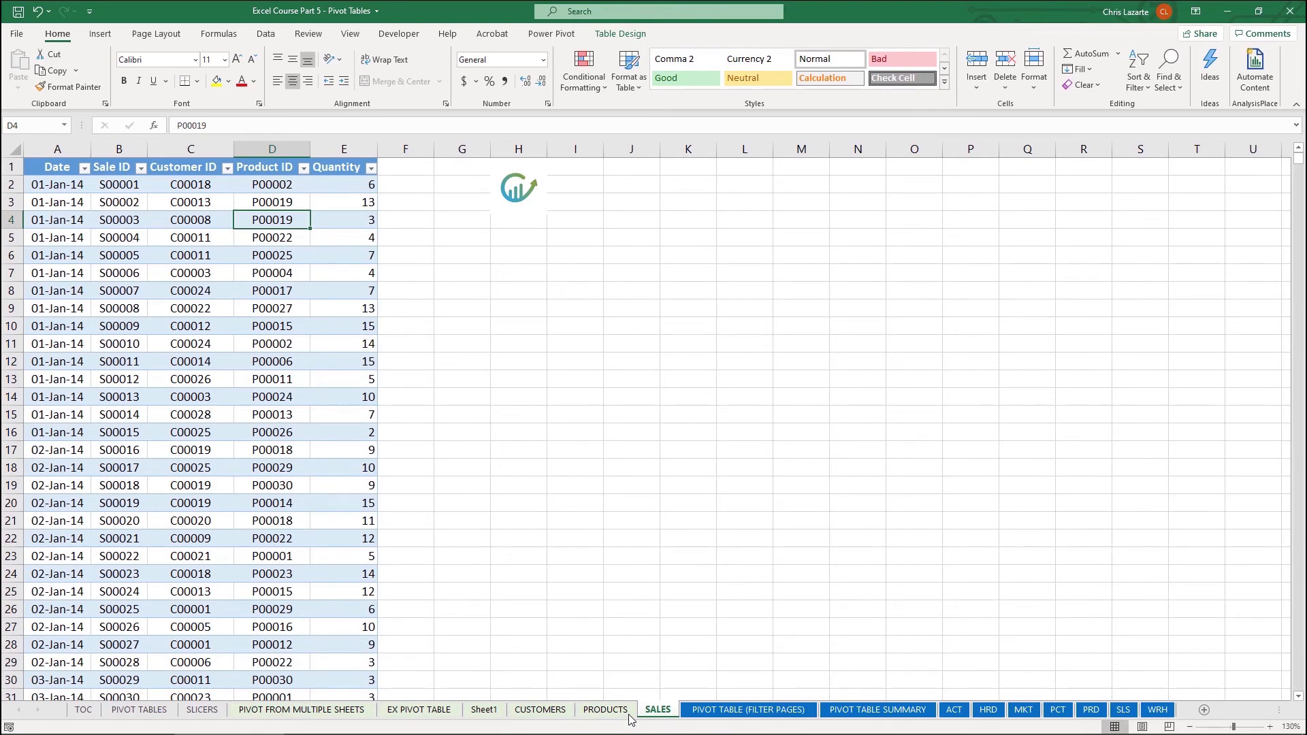
pyautogui.click(625, 712)
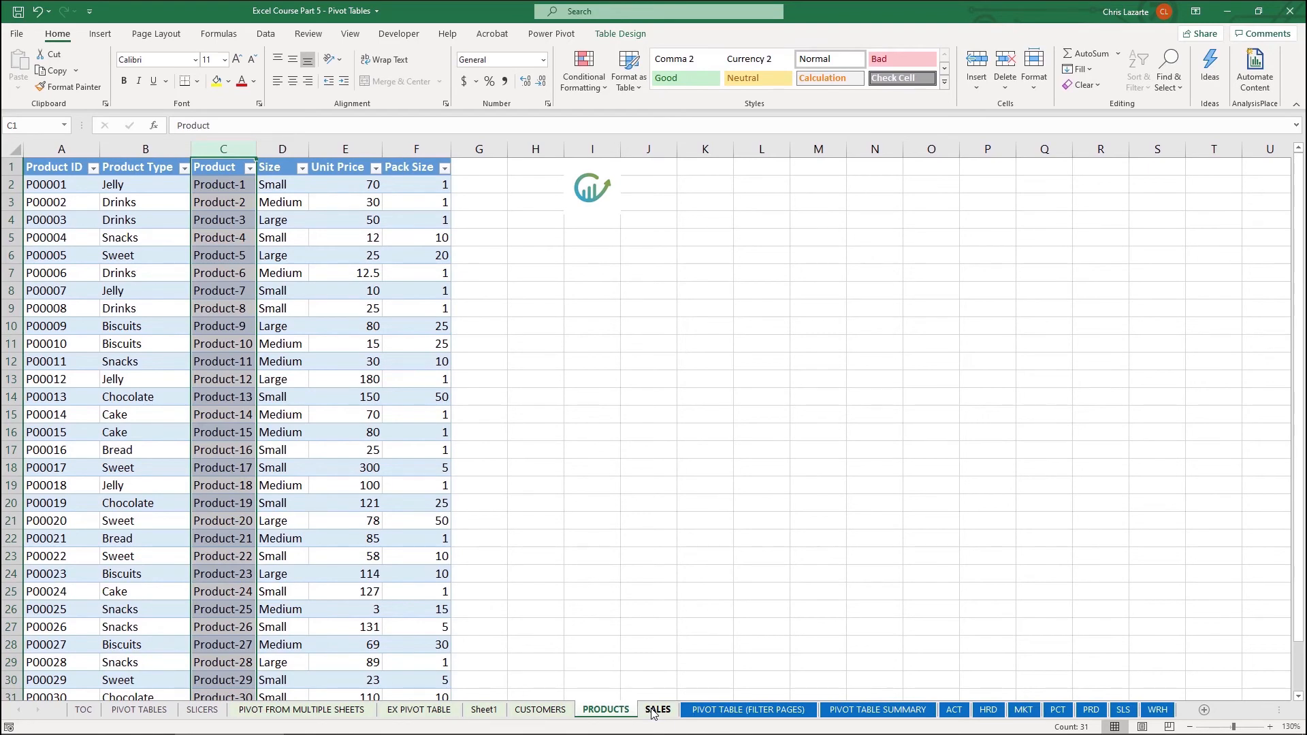
pyautogui.click(651, 712)
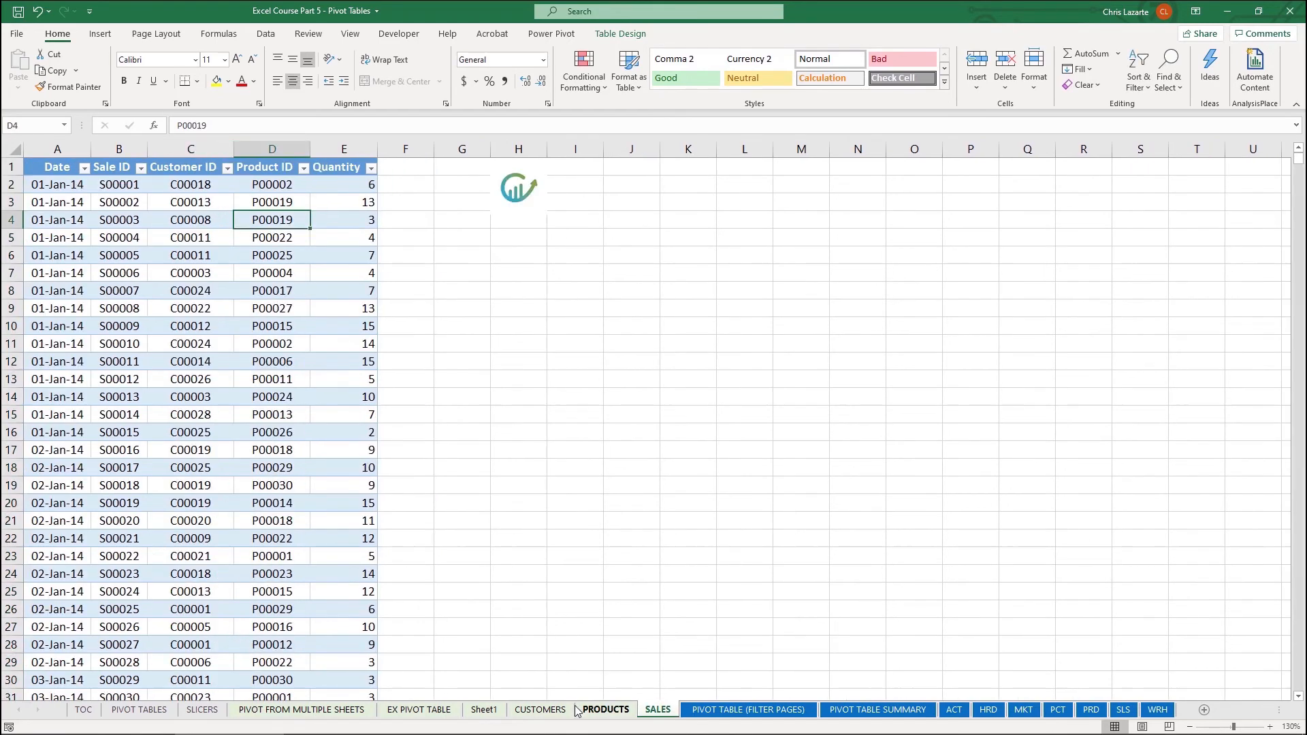
pyautogui.click(541, 710)
pyautogui.click(359, 344)
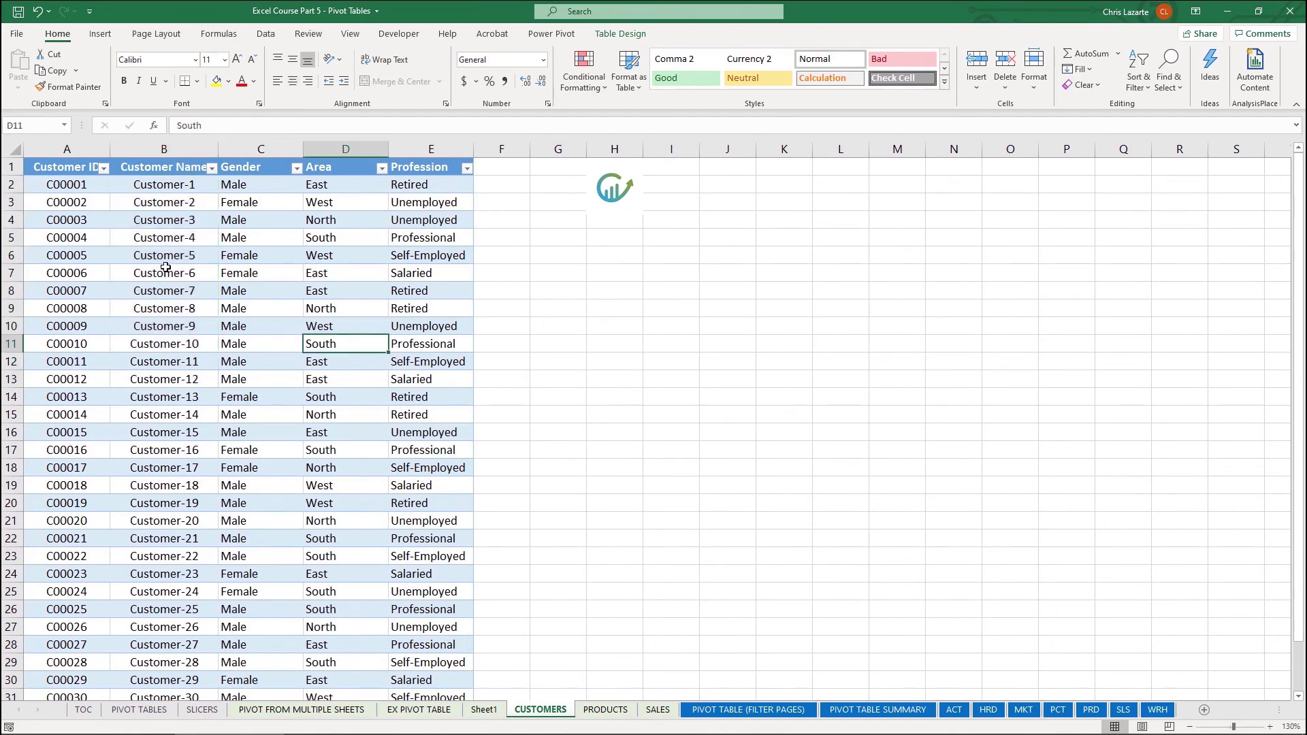
pyautogui.click(657, 712)
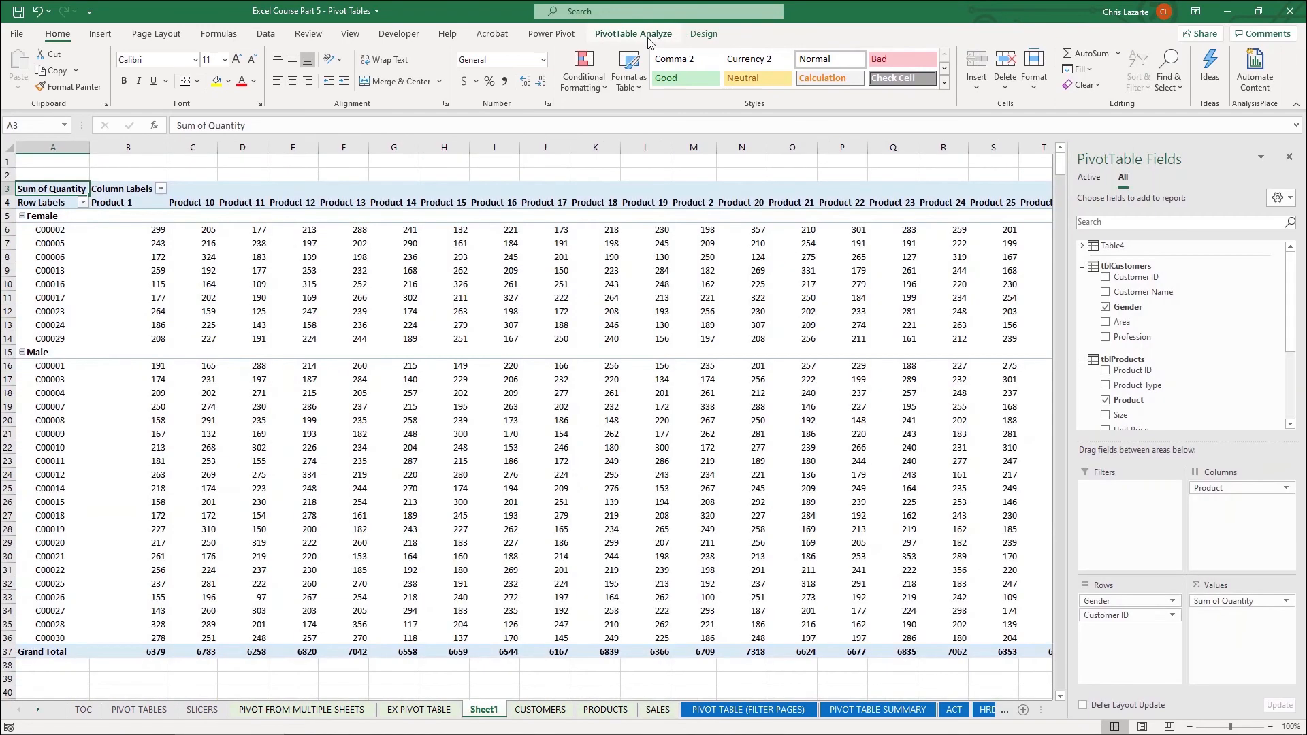
# Compare the example PivotTable on the EX PIVOT TABLE sheet with the PivotTable on Sheet1
pyautogui.click(644, 36)
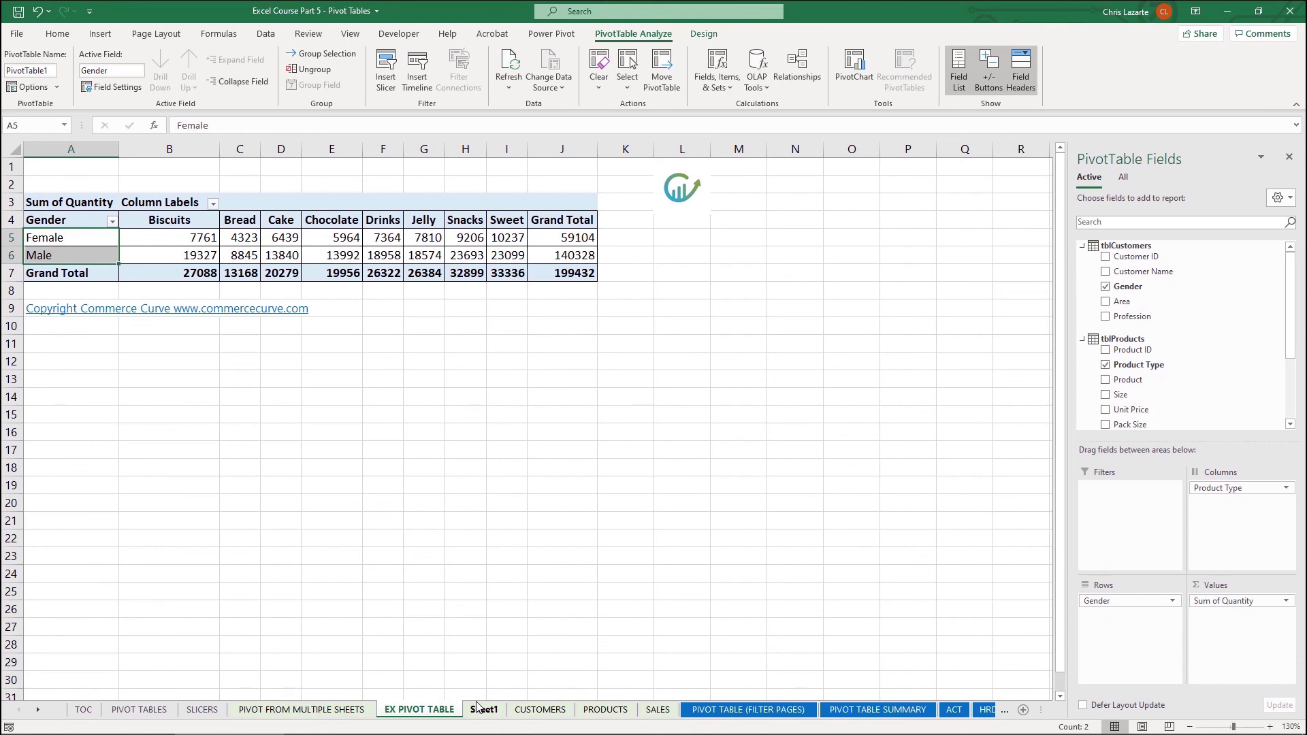
pyautogui.click(480, 709)
pyautogui.click(385, 529)
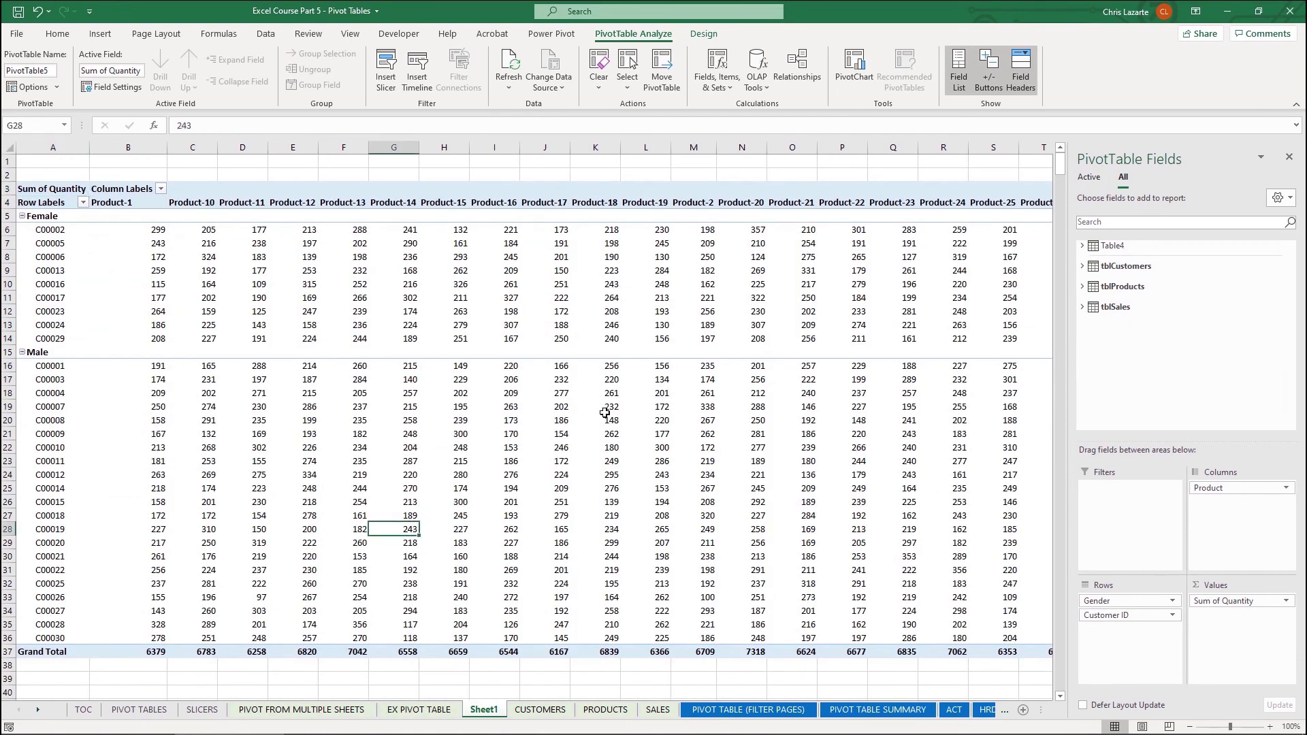
# Remove Customer ID from the PivotTable rows on Sheet1 and replace Product with Product Type in the columns area
pyautogui.click(1084, 286)
pyautogui.moveTo(1123, 614); pyautogui.dragTo(1022, 656)
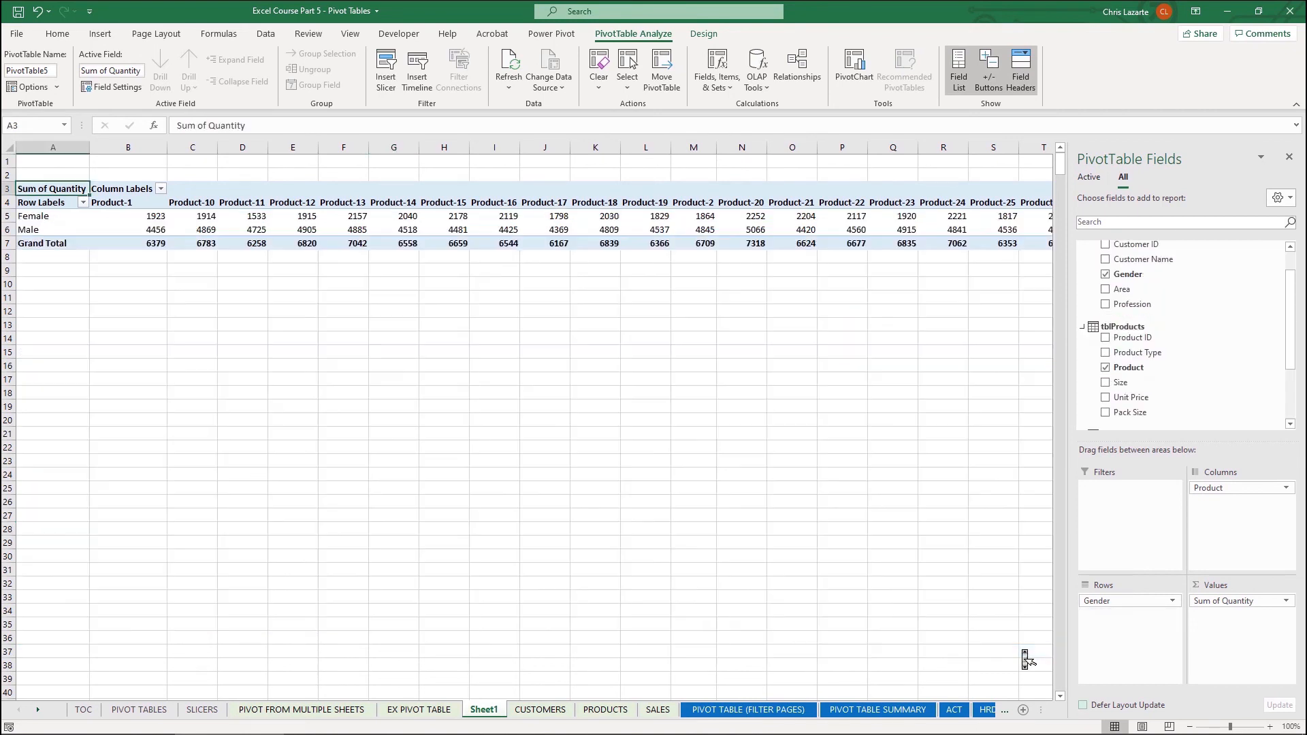
pyautogui.click(1105, 354)
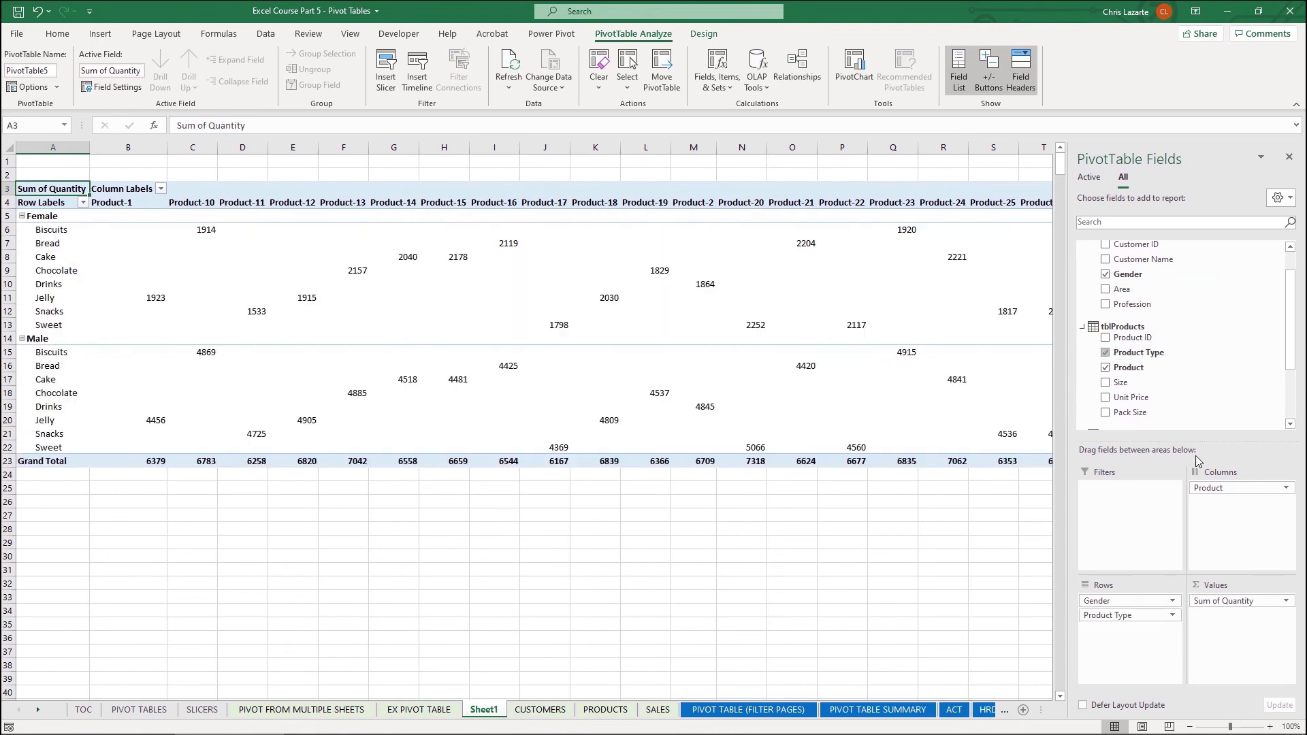
pyautogui.moveTo(1149, 623); pyautogui.dragTo(837, 489)
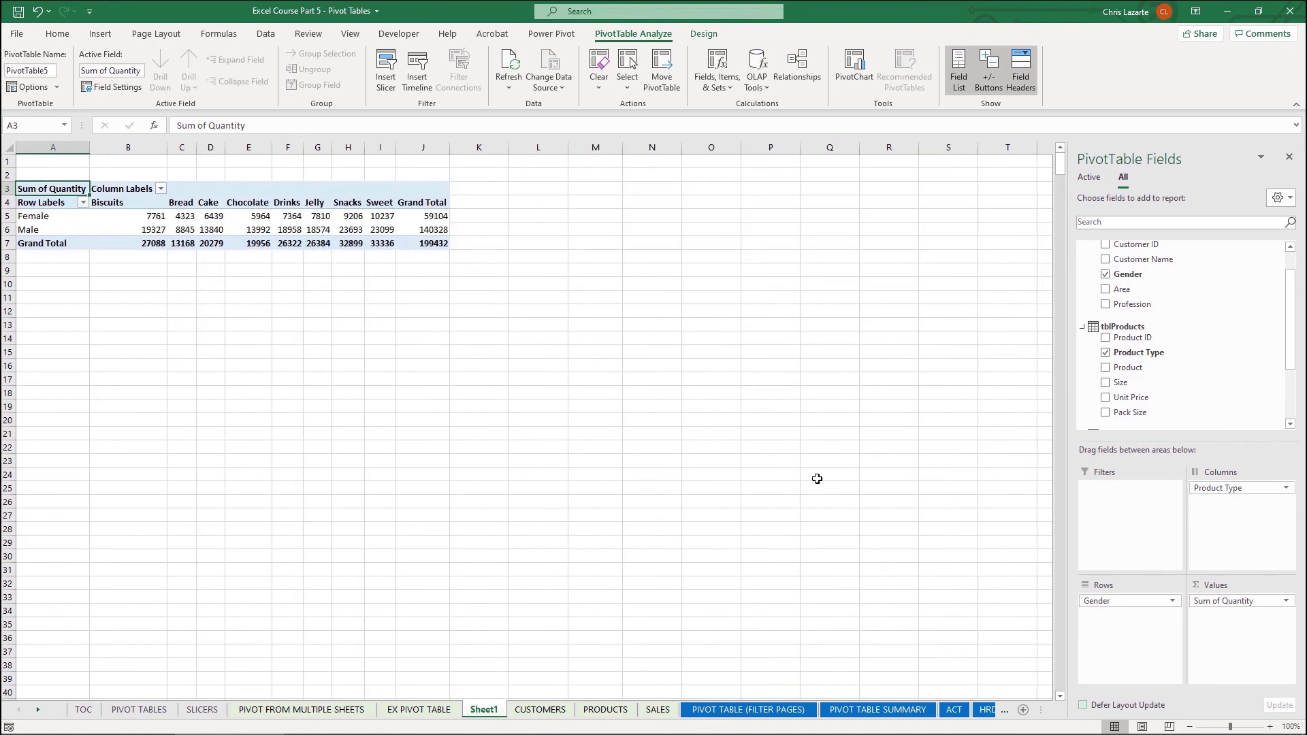